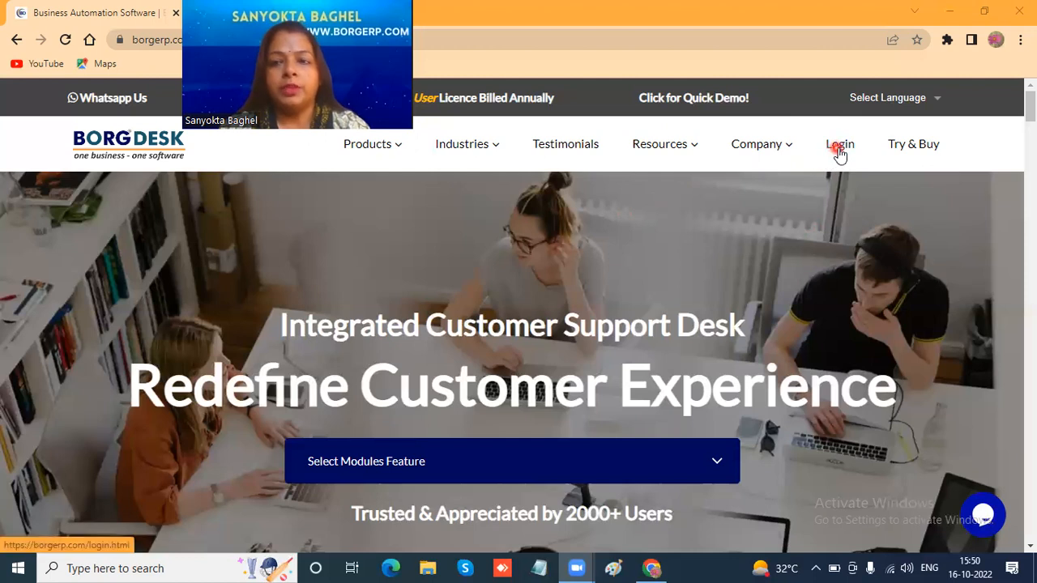
# - Sign in to the BORG demo application from the website's login page and accept the confirmation prompt
pyautogui.click(840, 147)
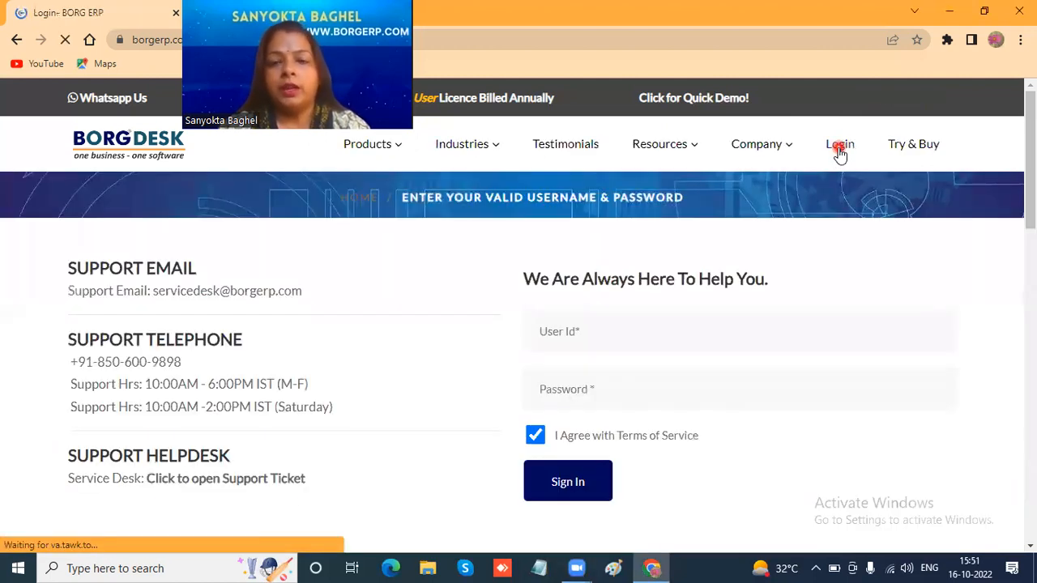
pyautogui.click(572, 480)
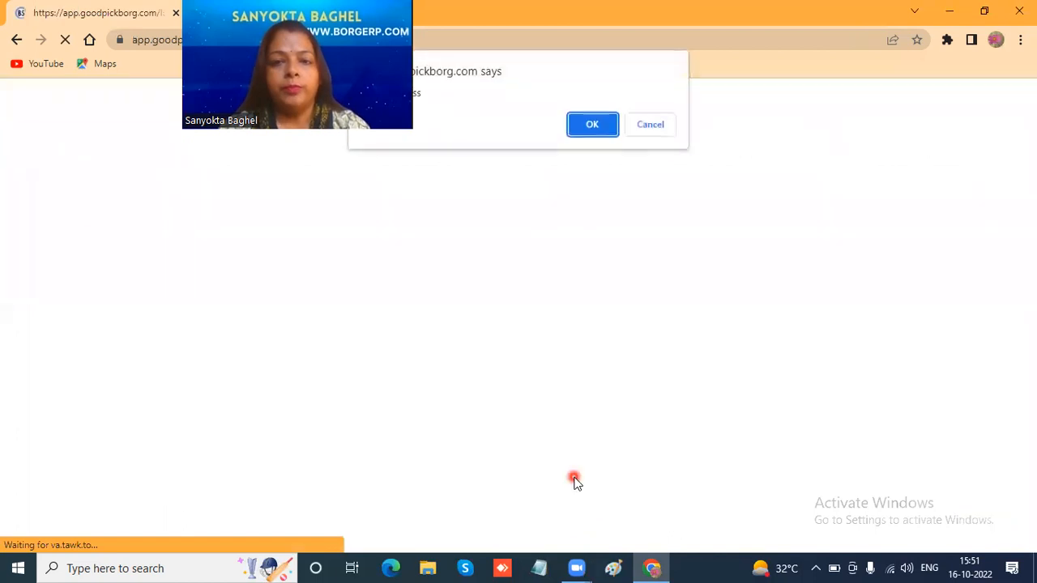
pyautogui.click(594, 128)
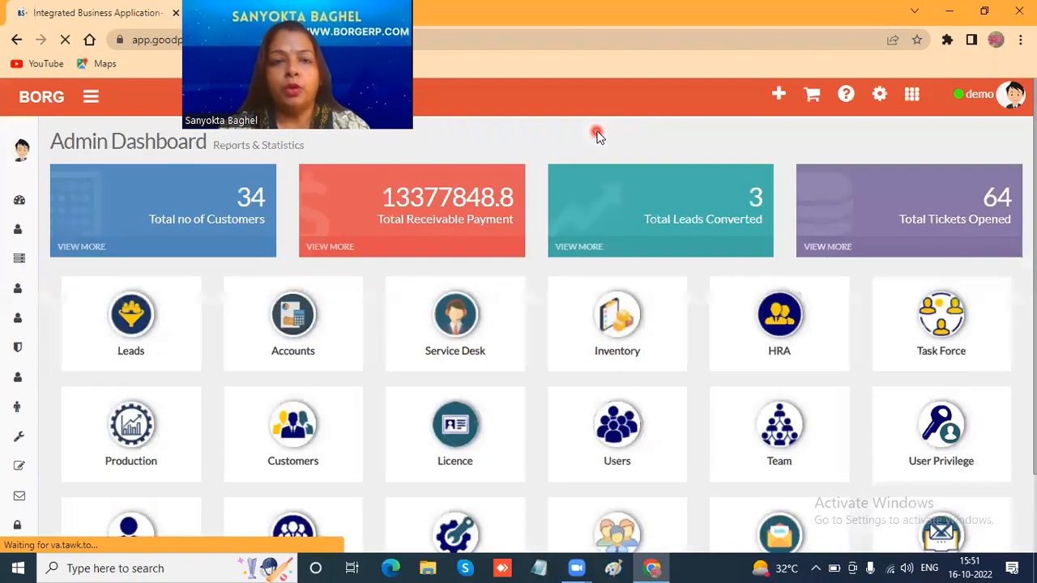
# - Open the Accounts module and bring up its Generate Invoice form
pyautogui.click(656, 247)
pyautogui.click(913, 101)
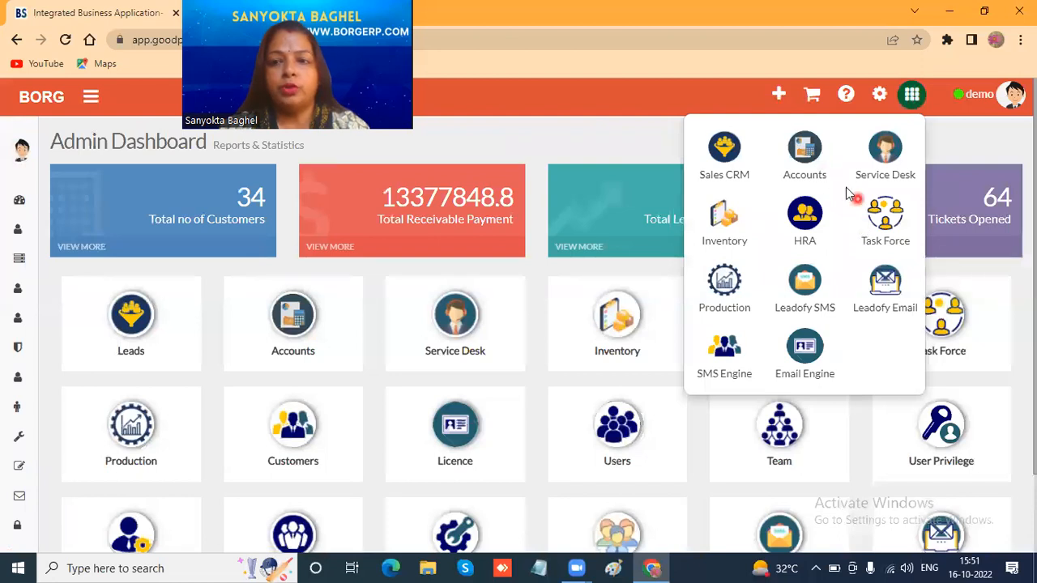
pyautogui.click(810, 158)
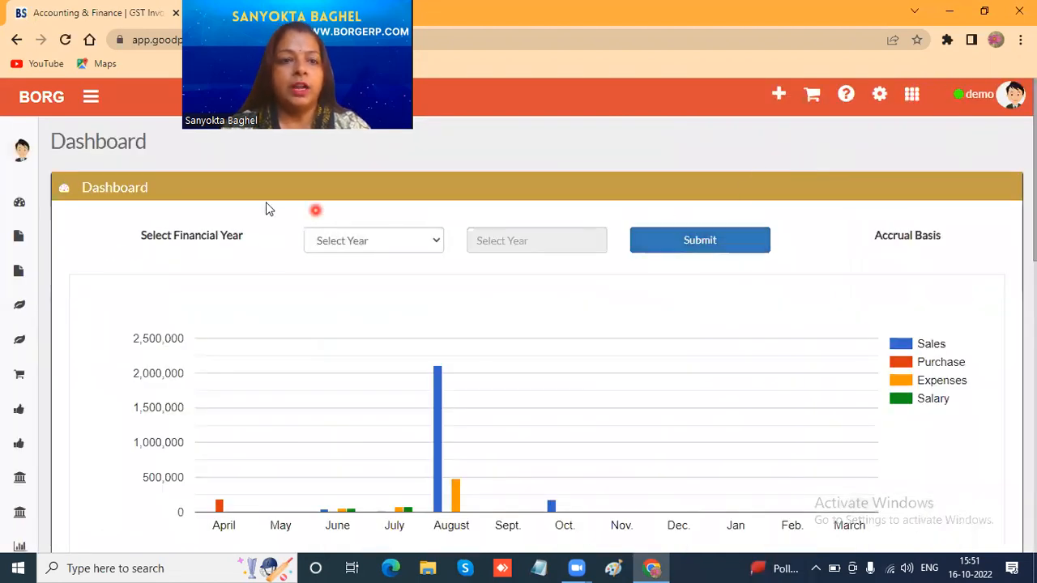
pyautogui.moveTo(30, 204)
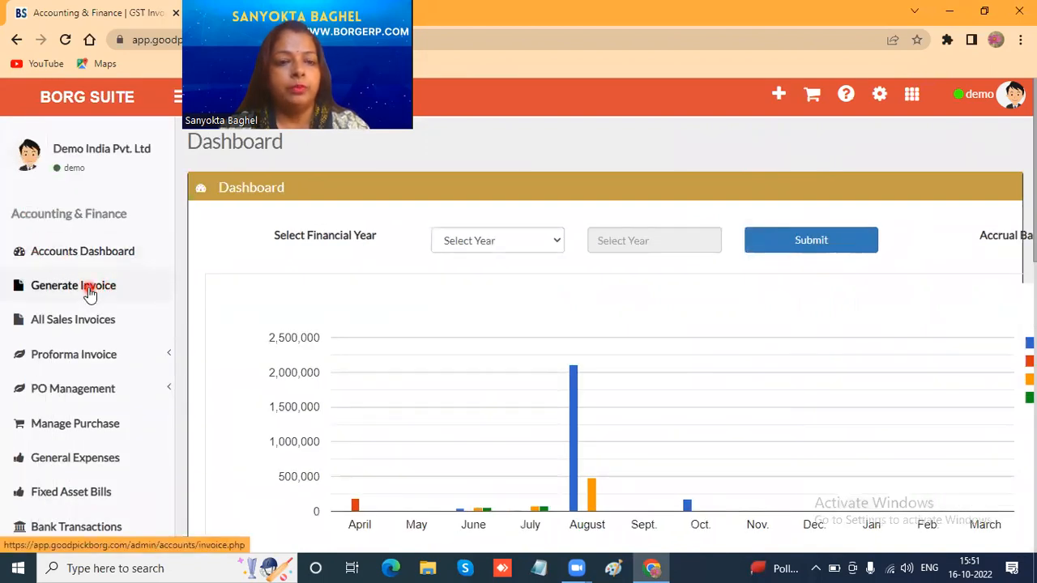
pyautogui.click(90, 294)
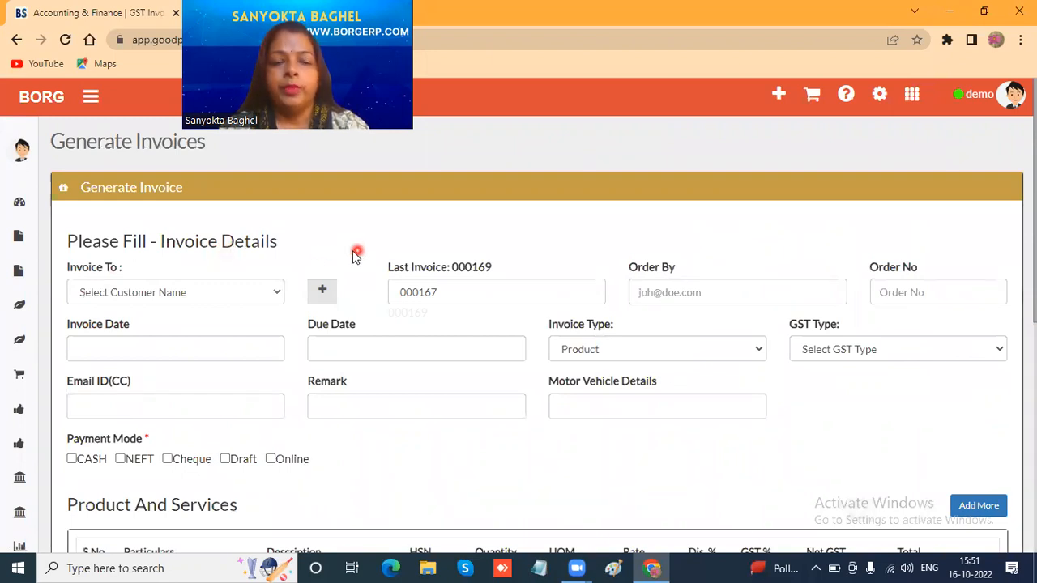
# - Address the invoice to sakshi text pvt. ltd. and set the invoice number to 000170
pyautogui.click(202, 293)
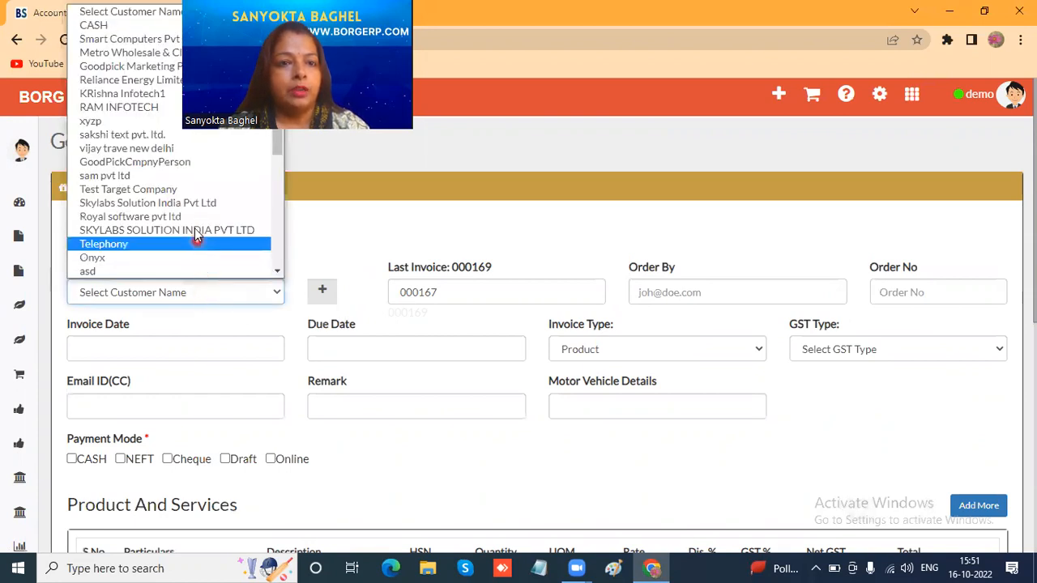
pyautogui.click(171, 138)
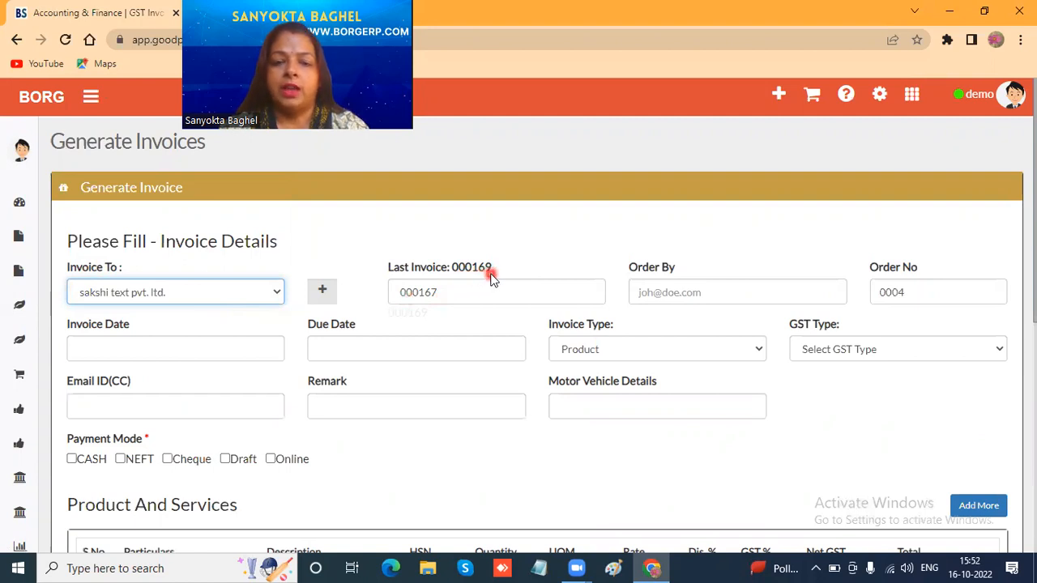
pyautogui.click(456, 289)
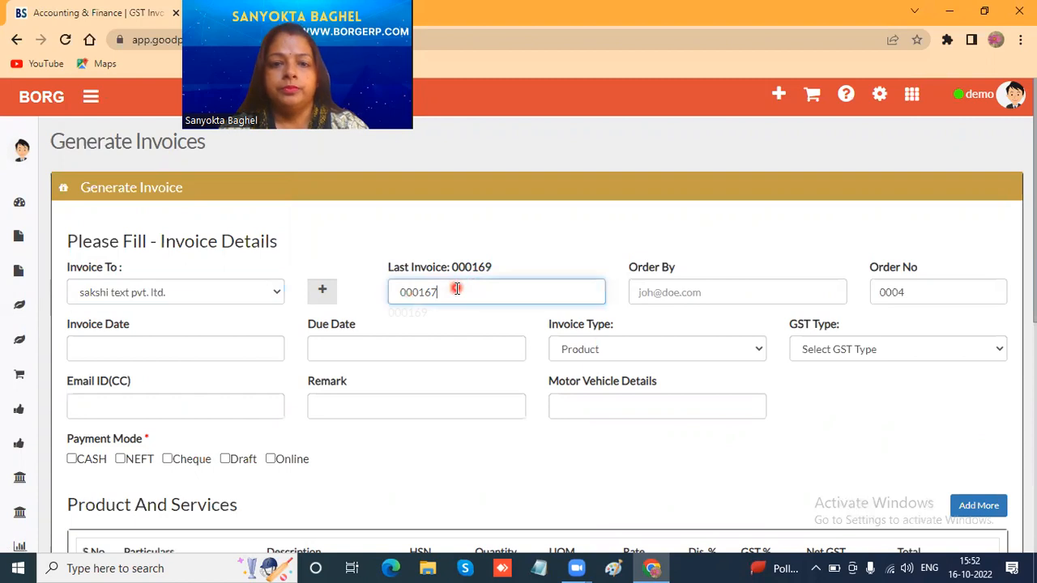
pyautogui.press('BackSpace')
pyautogui.press('BackSpace')
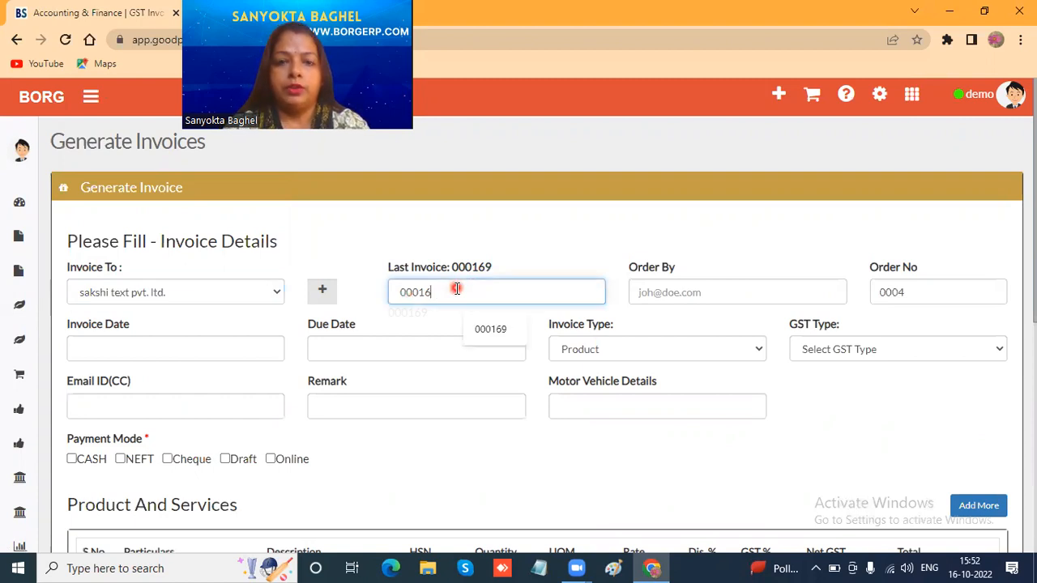
pyautogui.write('70')
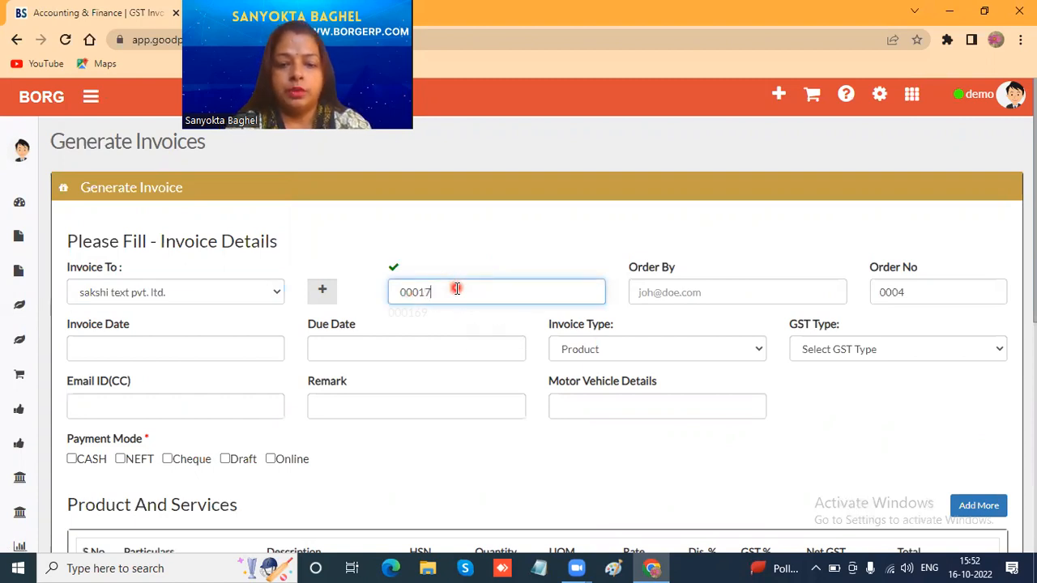
# - Fill in the ordering person's name, with invoice date 16-10-2022 and due date 20-10-2022
pyautogui.click(705, 293)
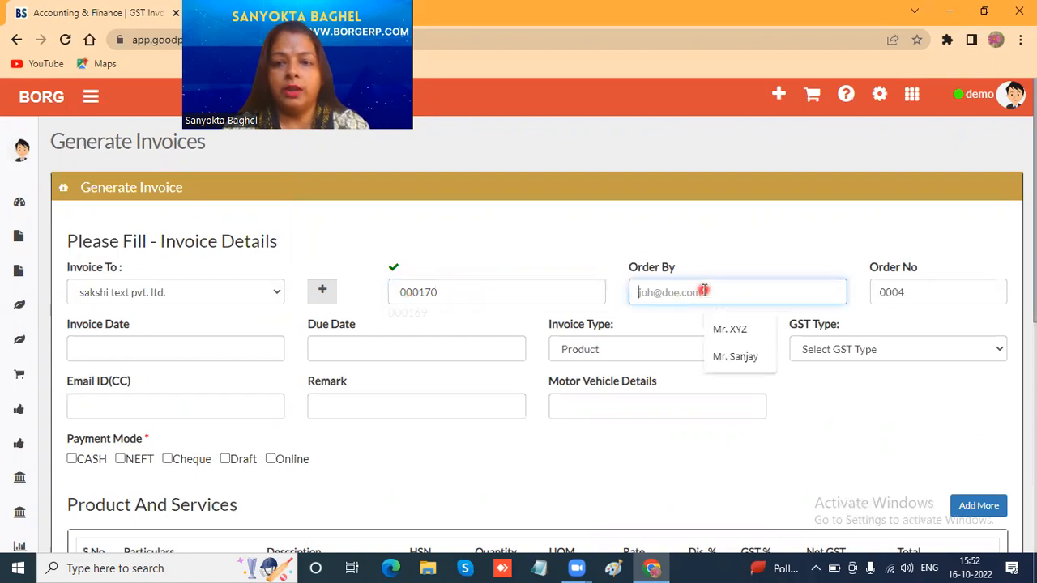
pyautogui.click(734, 361)
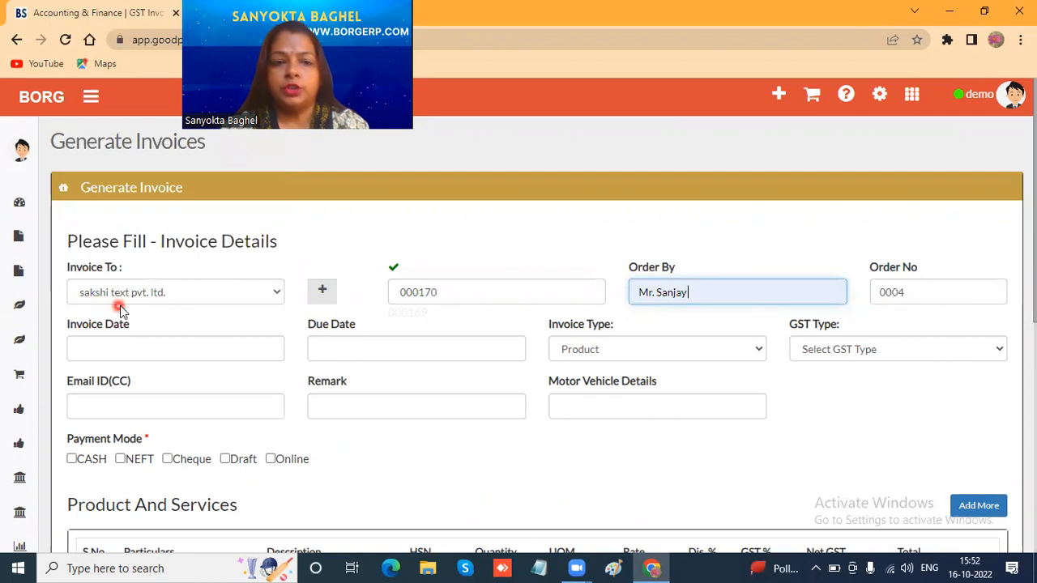
pyautogui.click(153, 352)
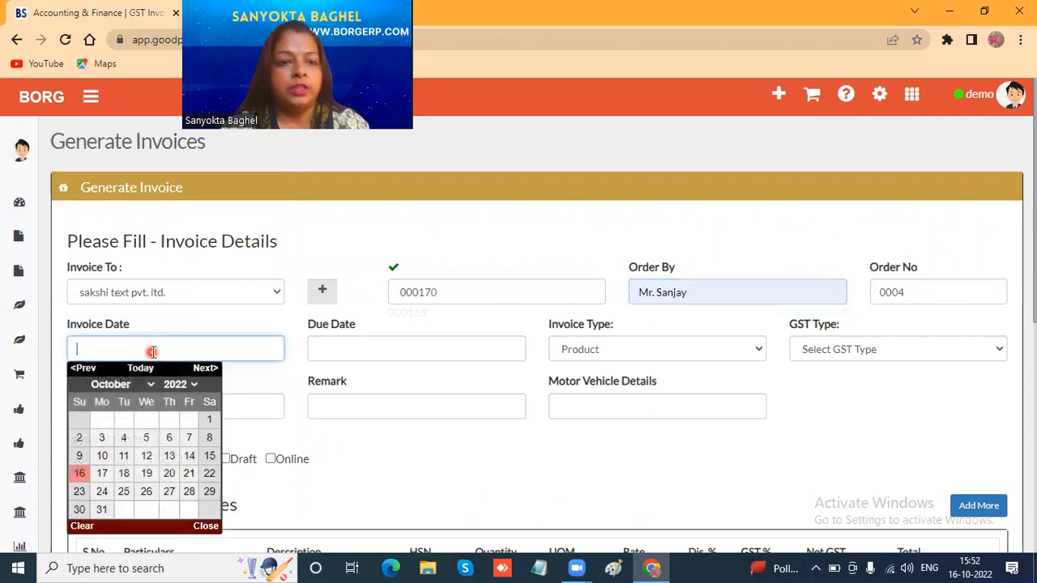
pyautogui.click(82, 477)
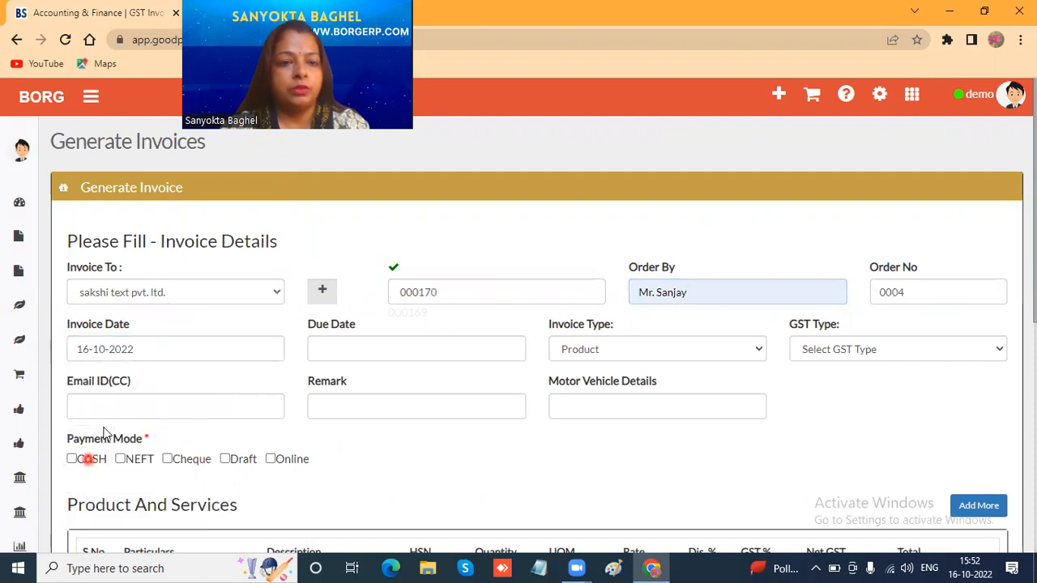
pyautogui.click(397, 352)
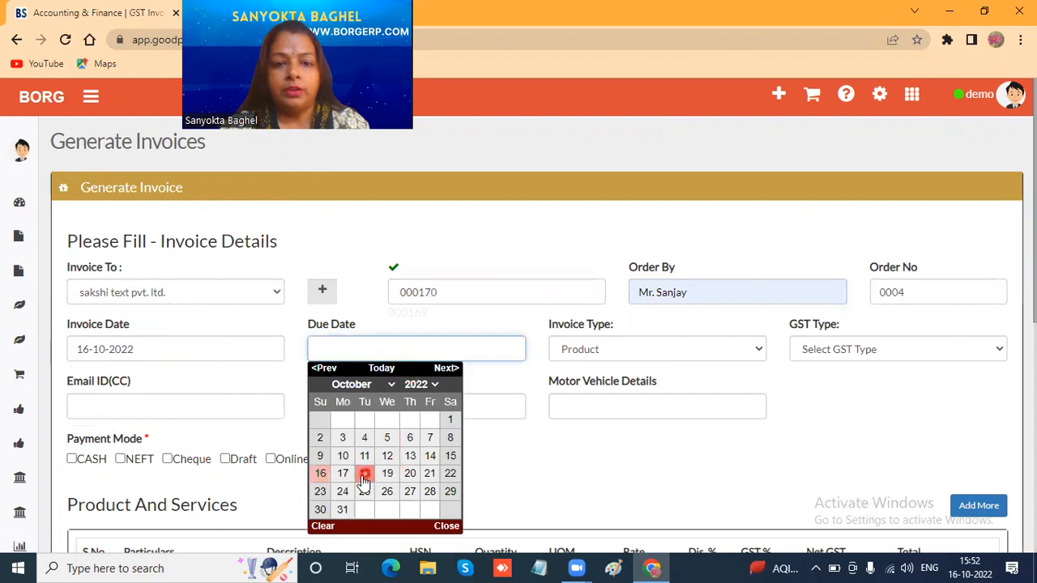
pyautogui.click(409, 475)
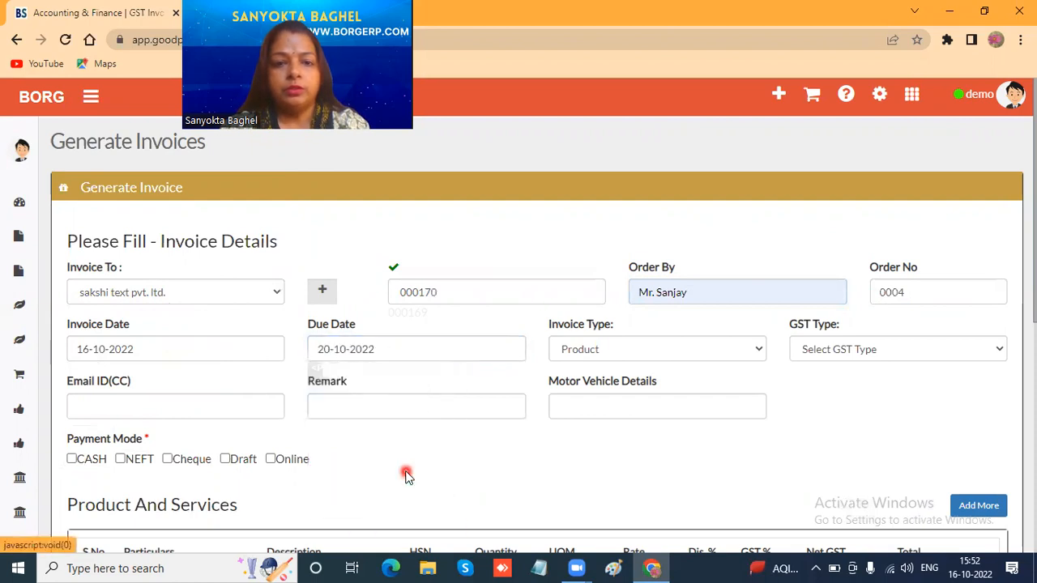
# - Set the invoice type to Service and the GST type to IGST
pyautogui.click(596, 353)
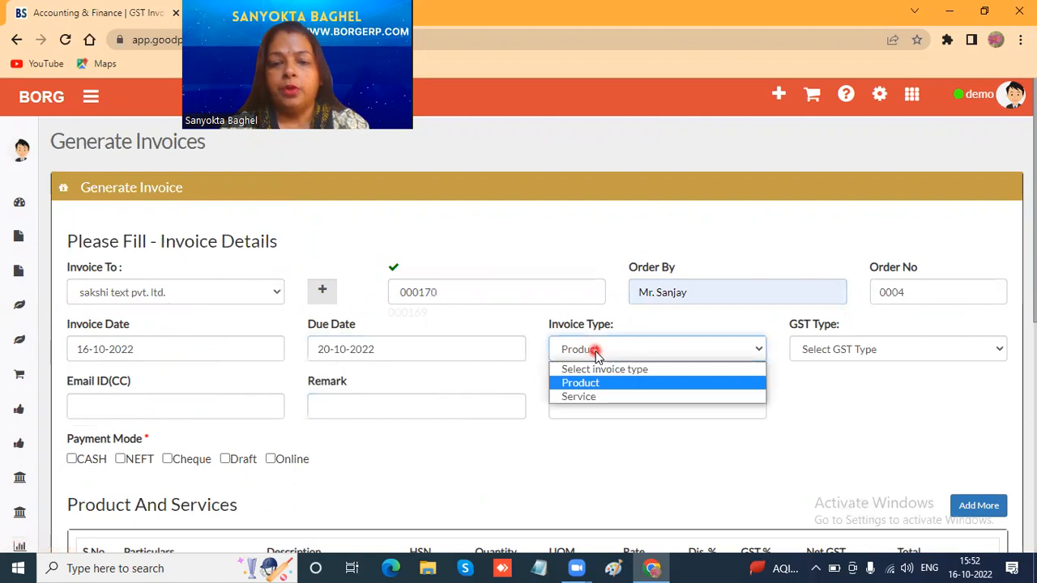
pyautogui.click(588, 398)
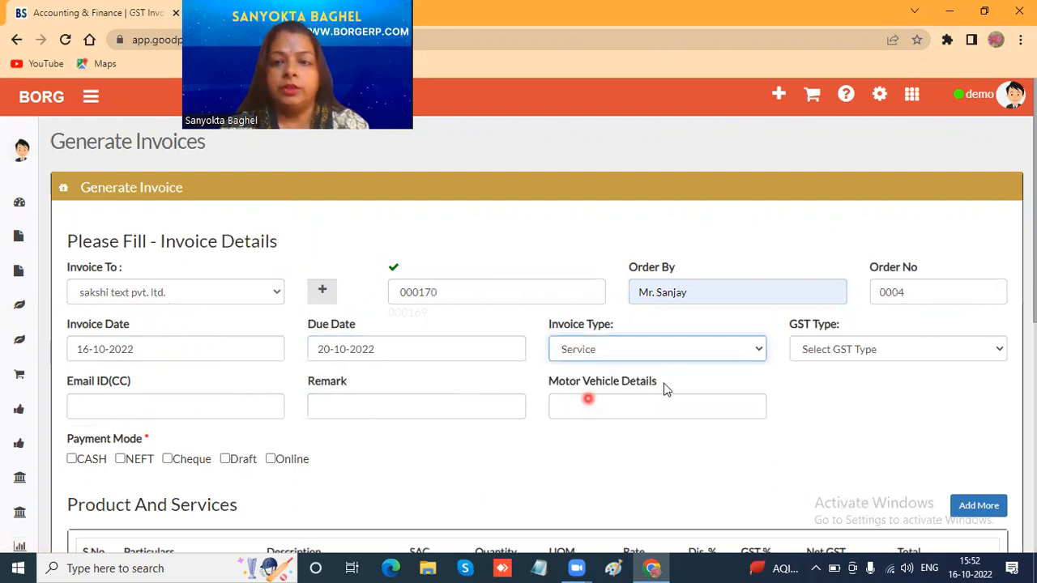
pyautogui.click(845, 354)
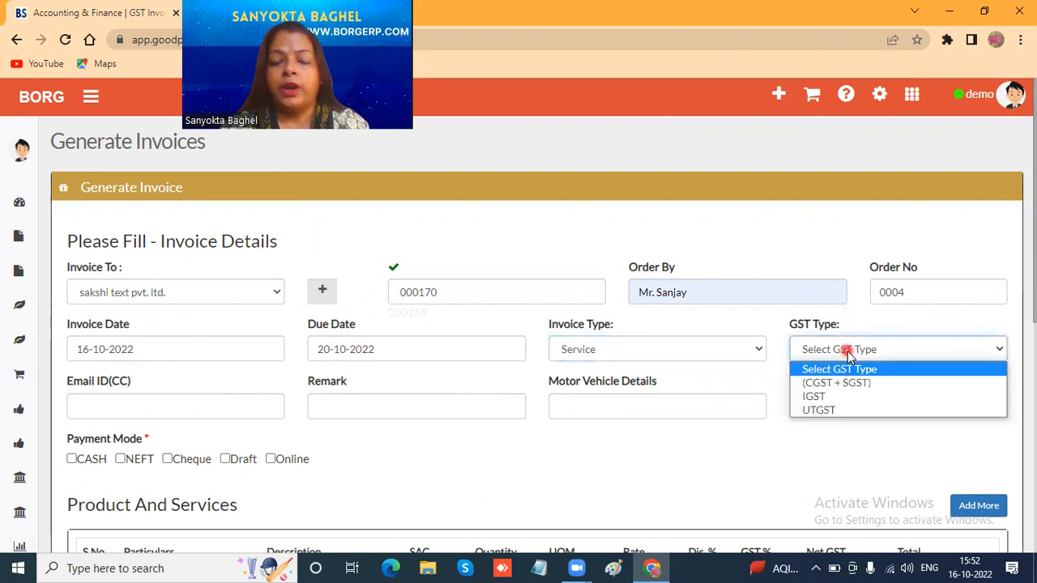
pyautogui.click(818, 398)
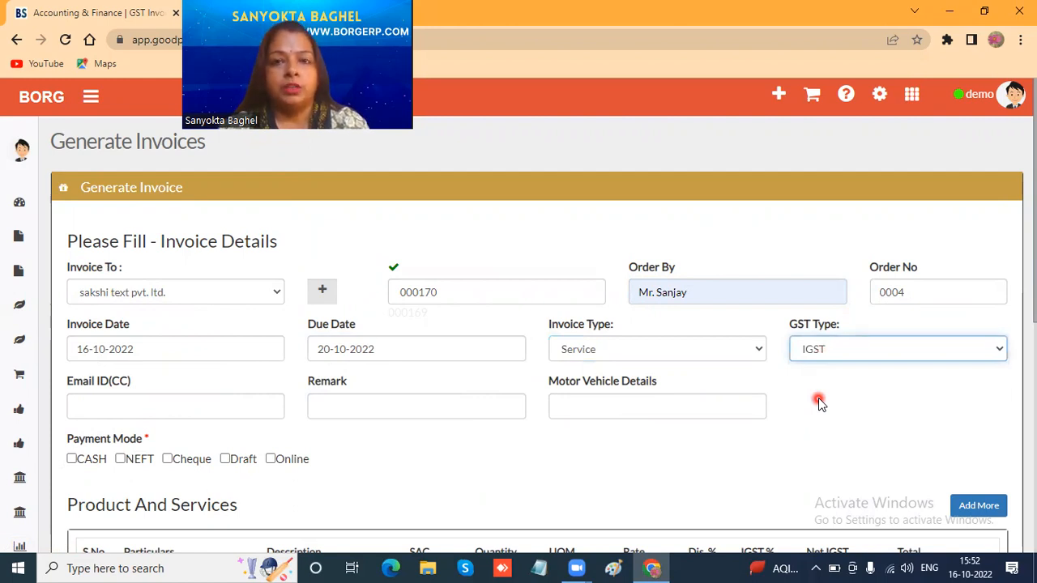
# - Fill in the CC e-mail address and enter Testing as the invoice remark
pyautogui.click(131, 403)
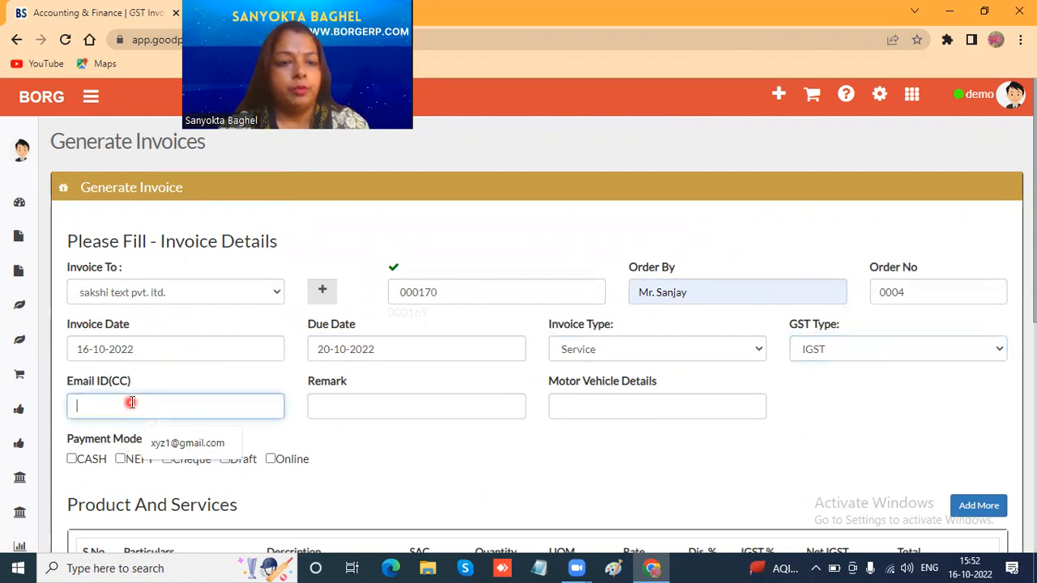
pyautogui.click(204, 444)
pyautogui.click(359, 408)
pyautogui.click(410, 443)
# - Leave the motor vehicle details blank and choose NEFT as the invoice's payment mode
pyautogui.click(608, 406)
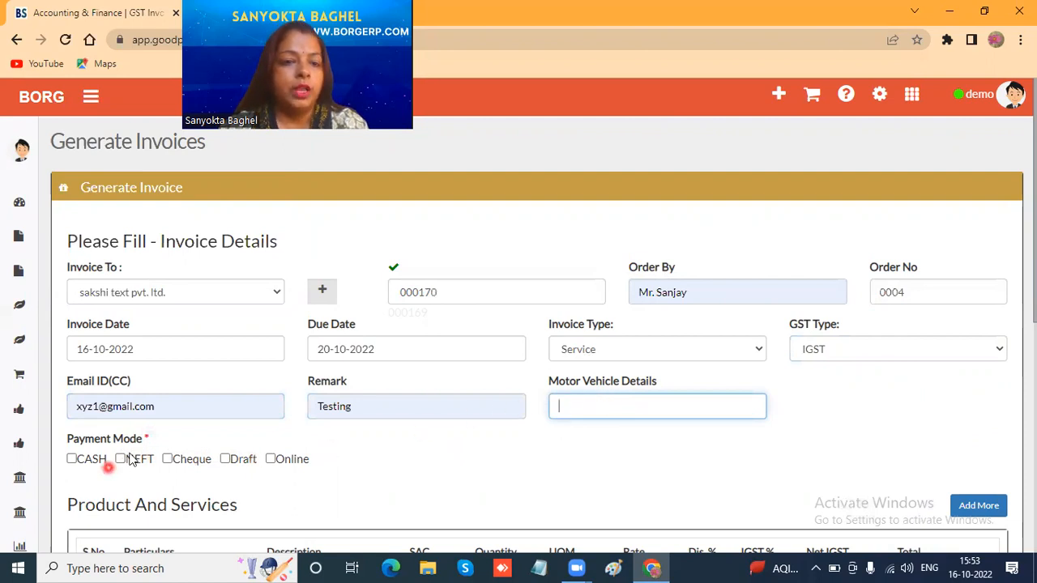
pyautogui.scroll(-1, 176, 428)
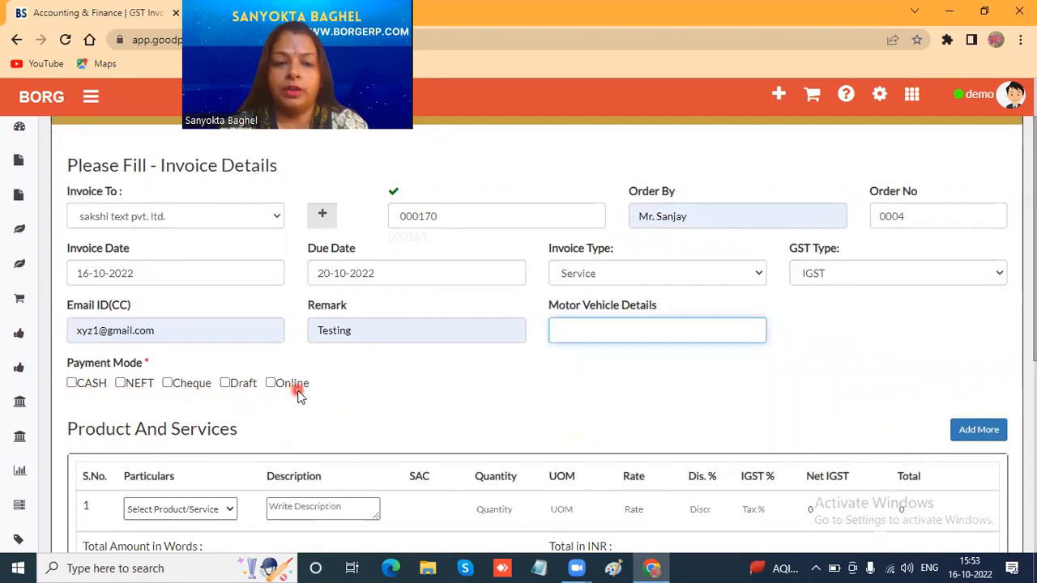
pyautogui.click(121, 386)
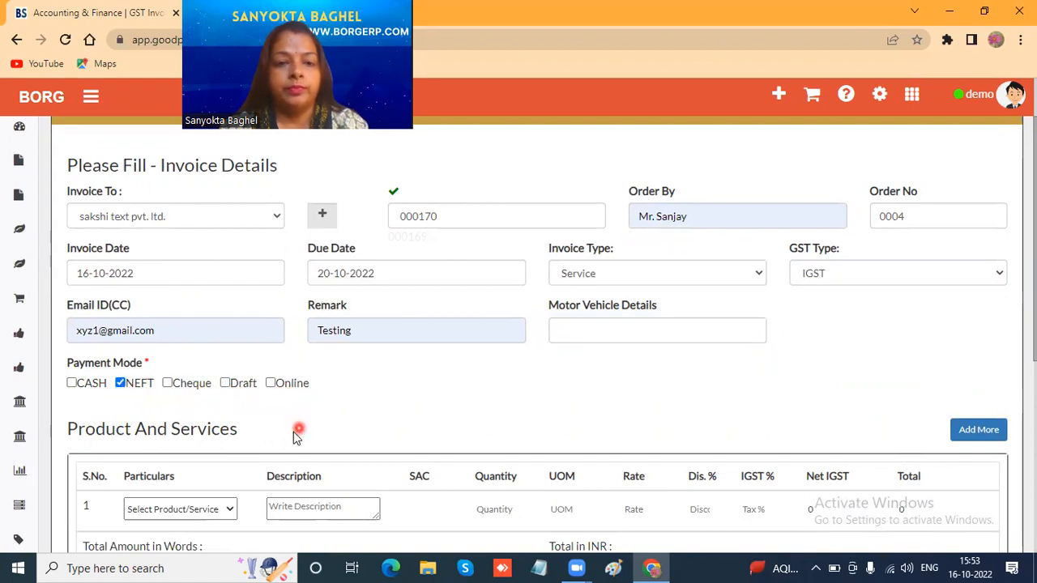
# - Choose Website Designing as the particulars of the first product and service line
pyautogui.scroll(-2, 257, 430)
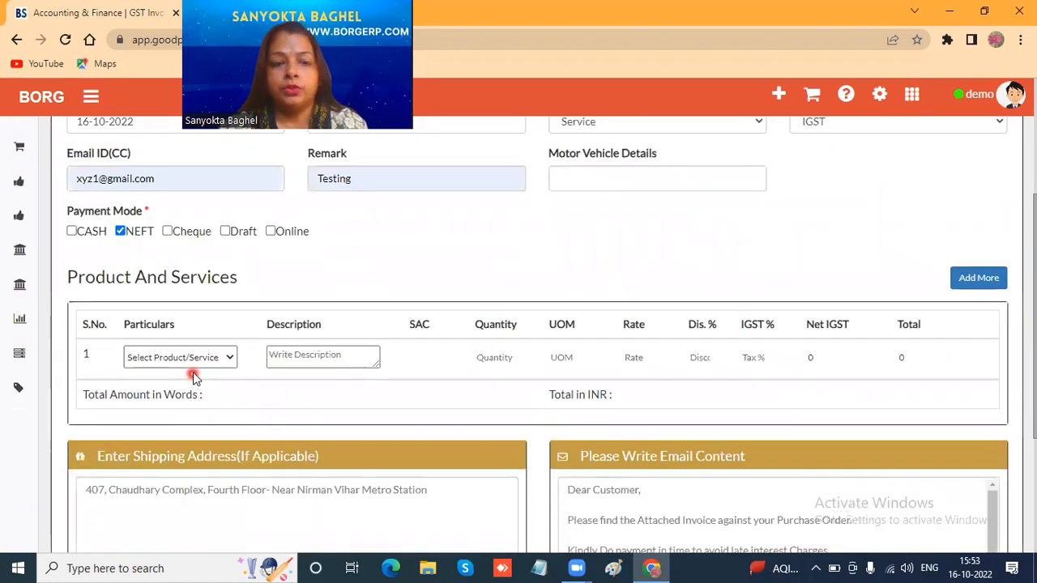
pyautogui.click(230, 357)
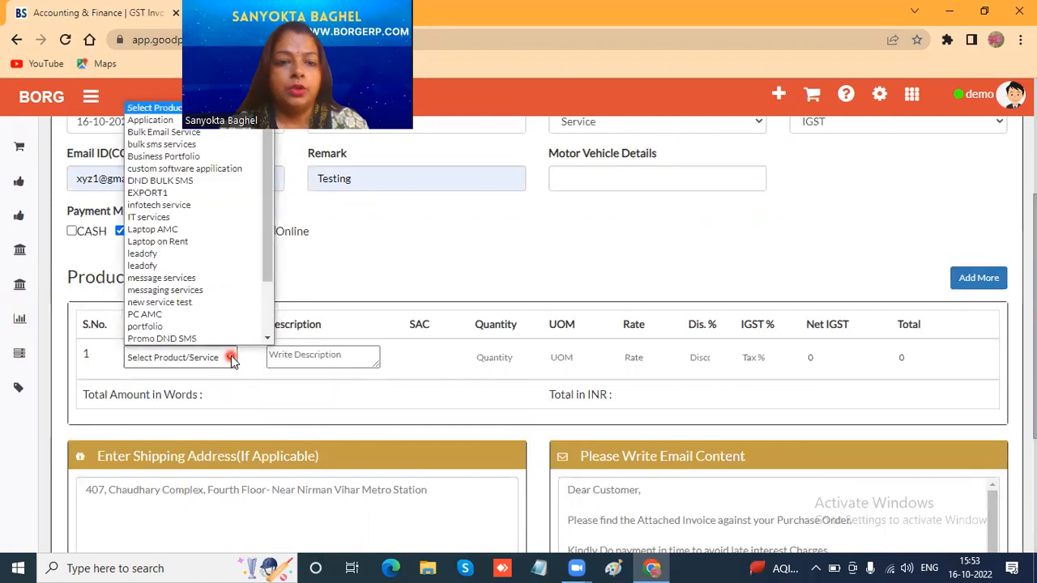
pyautogui.moveTo(268, 274); pyautogui.dragTo(267, 341)
pyautogui.click(173, 340)
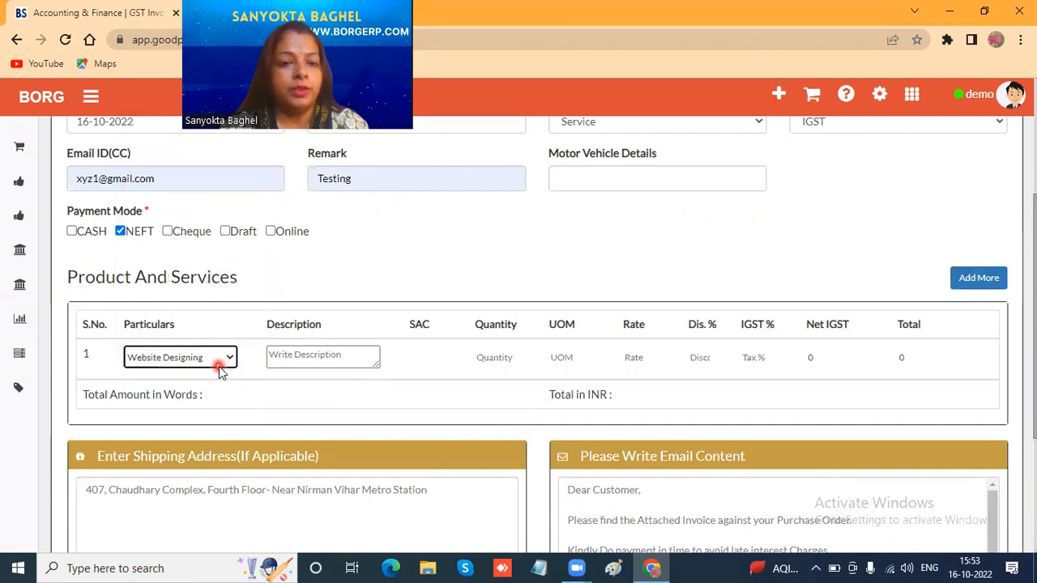
# - Enter CMS WEBSITE as the description of the Website Designing line
pyautogui.click(279, 356)
pyautogui.click(292, 358)
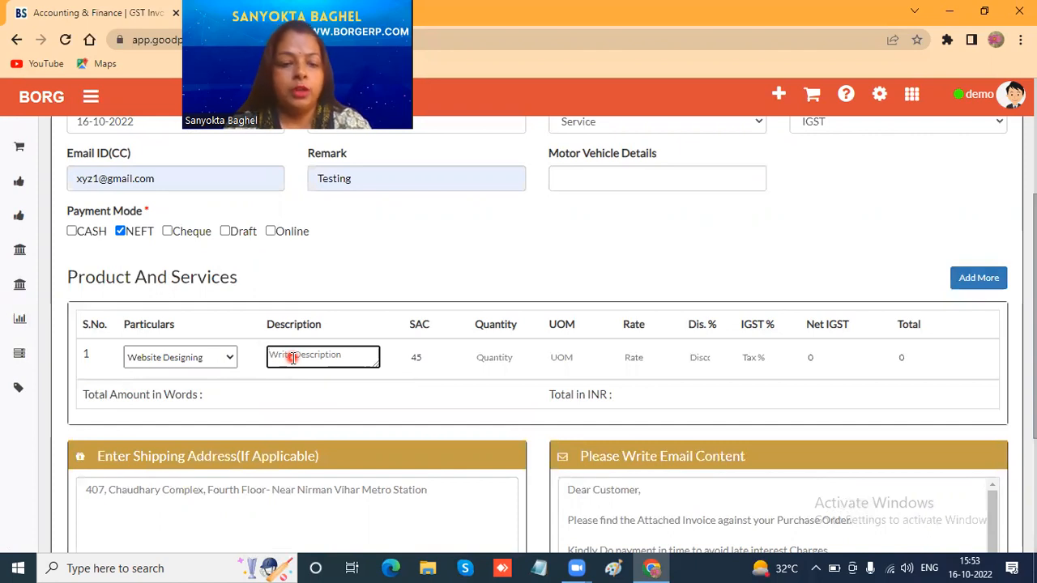
pyautogui.write('Cm')
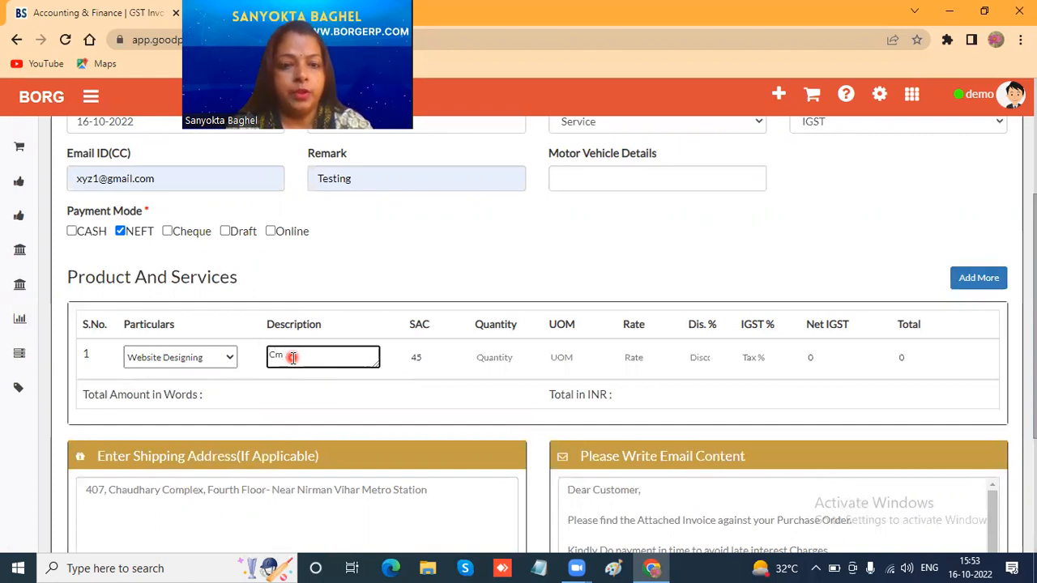
pyautogui.press('BackSpace')
pyautogui.write('MS')
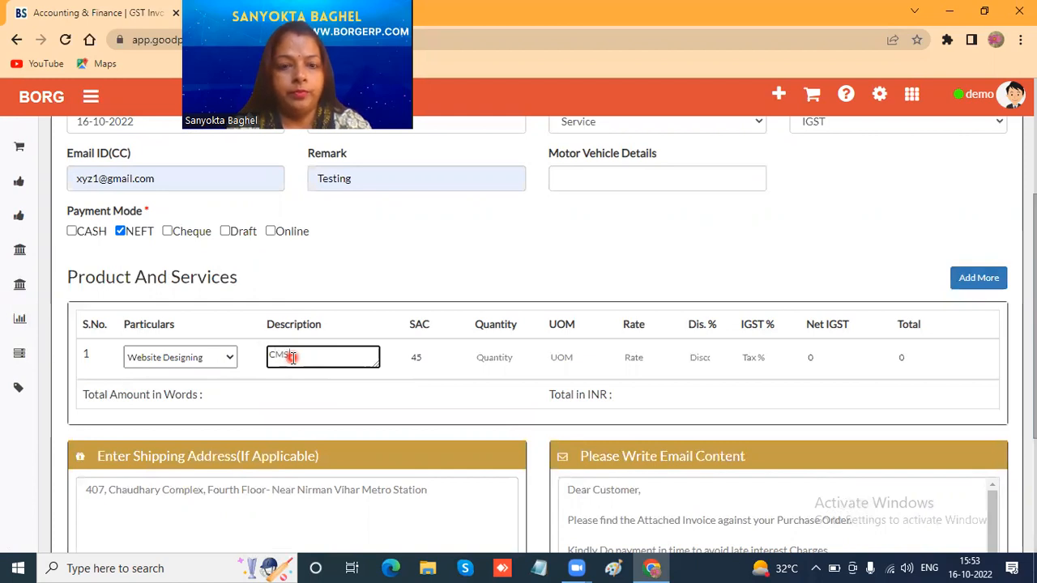
pyautogui.write(' WE')
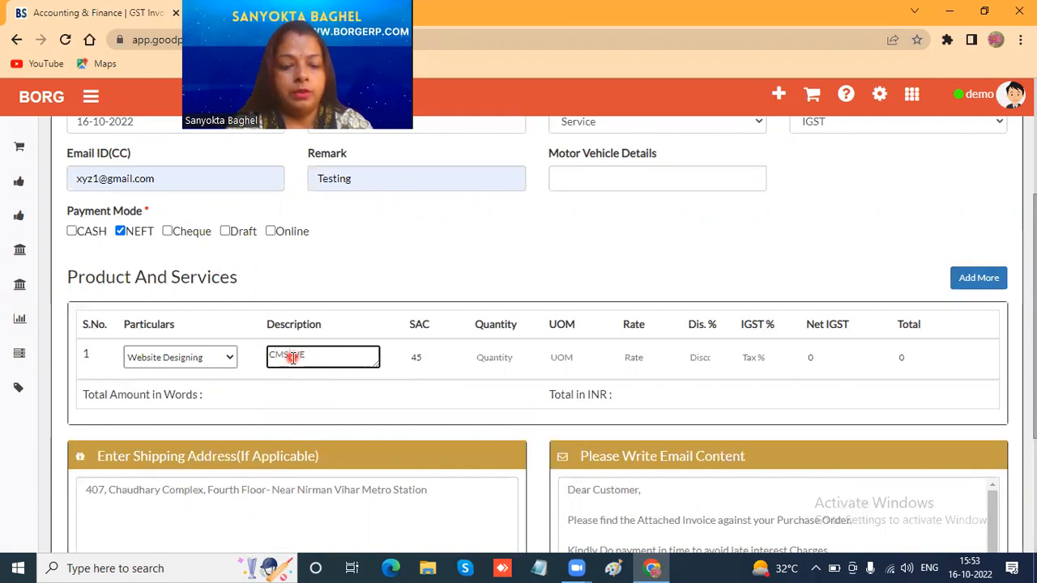
pyautogui.write('BSITE')
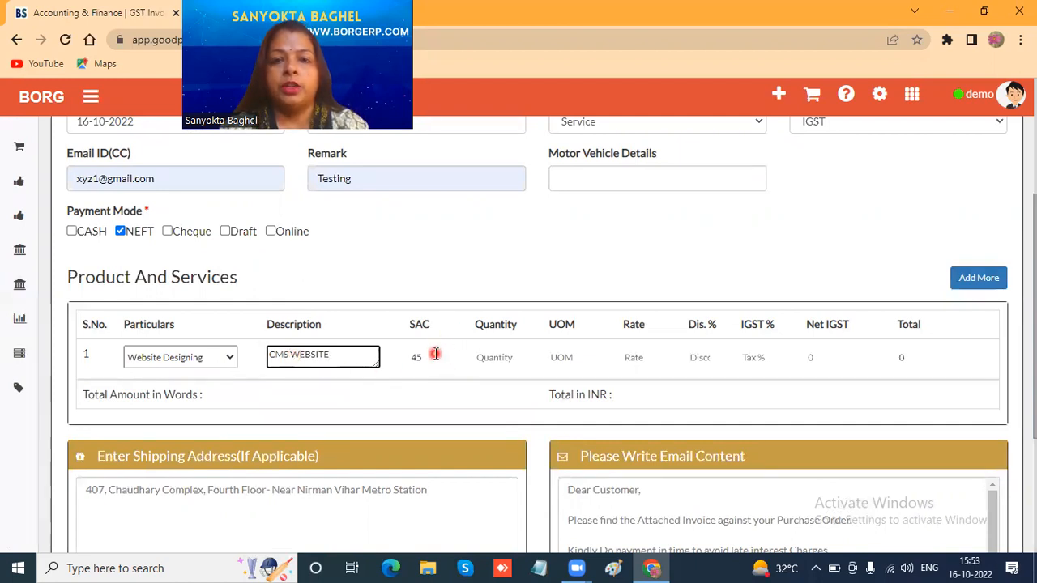
# - Set the Website Designing line's quantity to 1, rate to 10000 and IGST to 18%
pyautogui.click(491, 356)
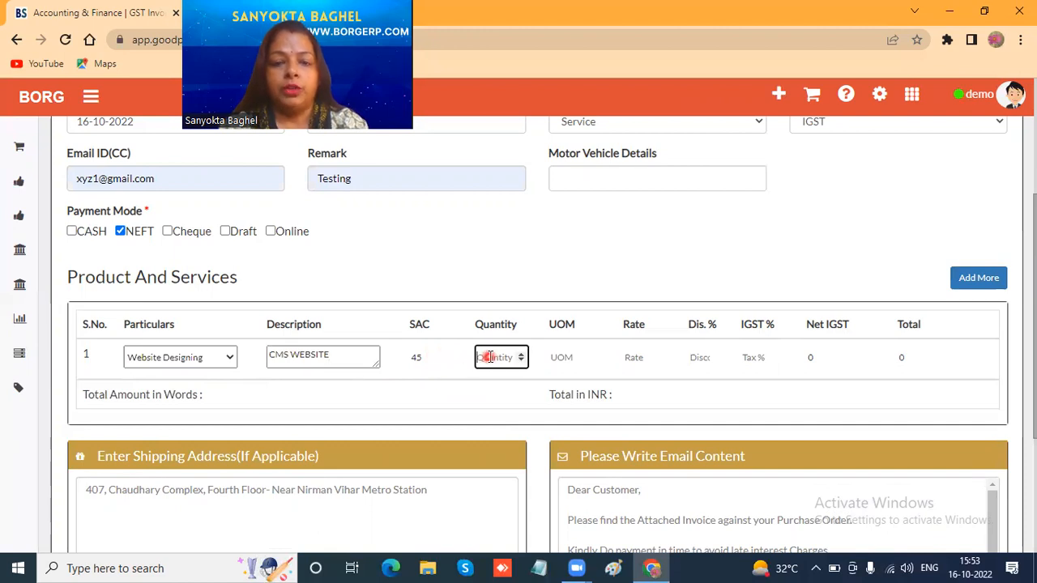
pyautogui.write('1')
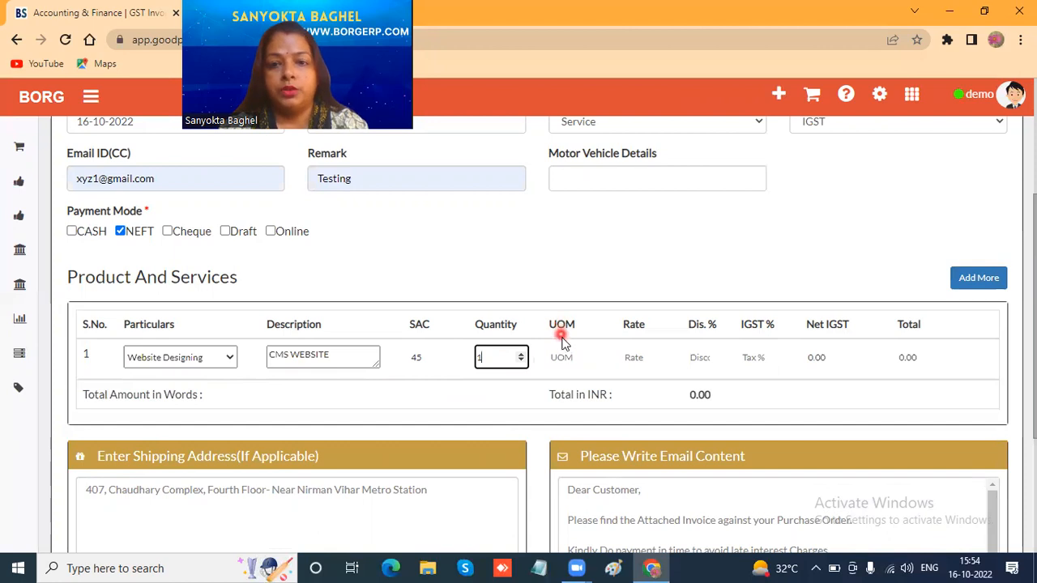
pyautogui.click(633, 356)
pyautogui.write('10000')
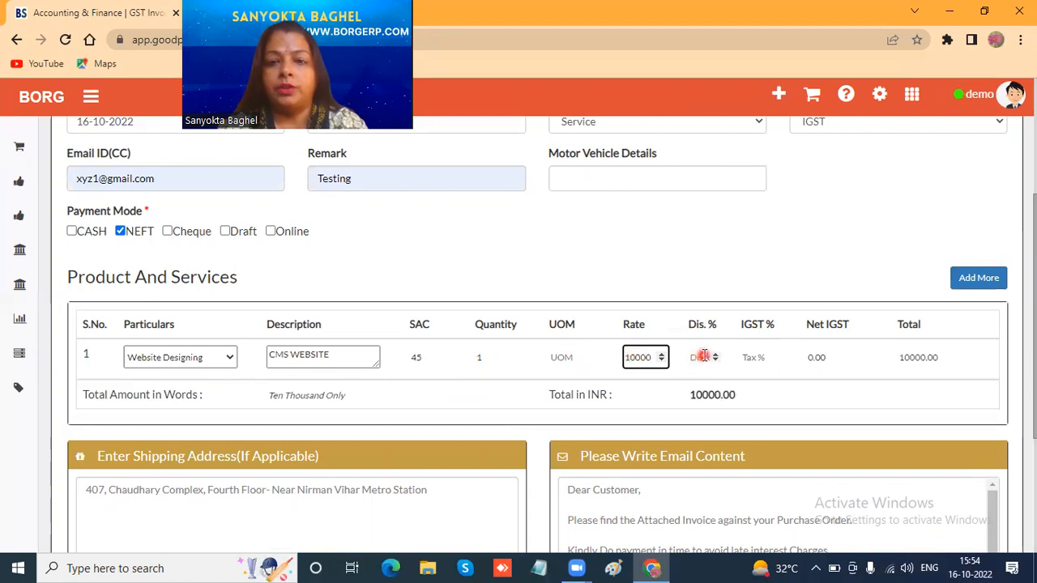
pyautogui.click(754, 354)
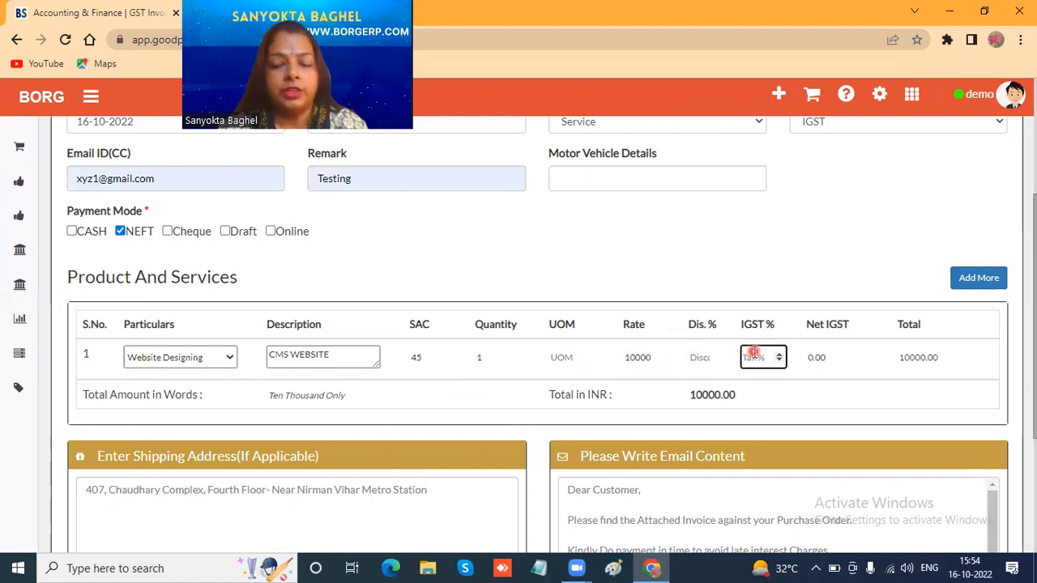
pyautogui.write('18')
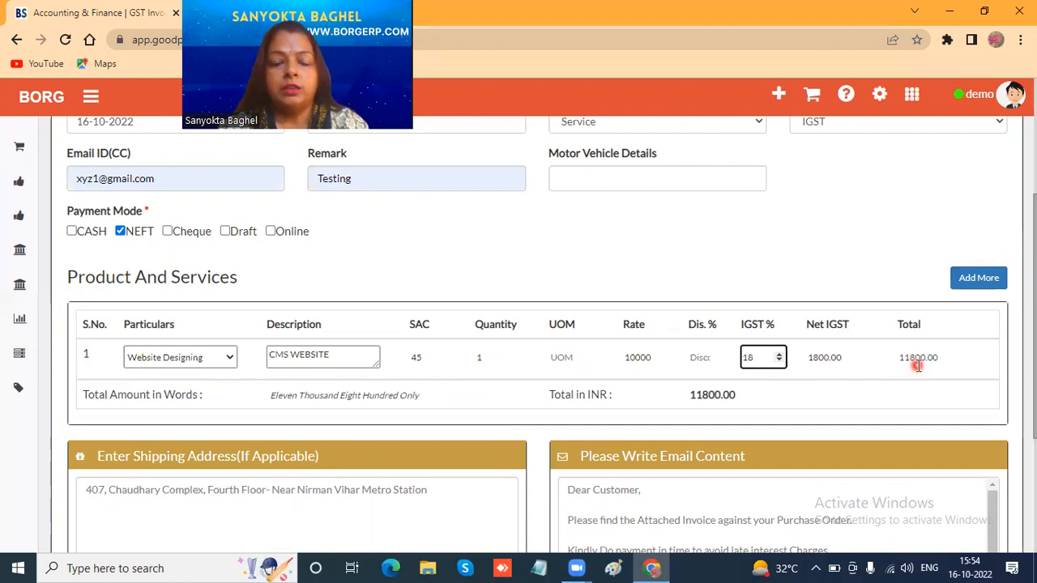
# - Raise the Website Designing rate to 100000 and generate the invoice
pyautogui.click(651, 359)
pyautogui.write('0')
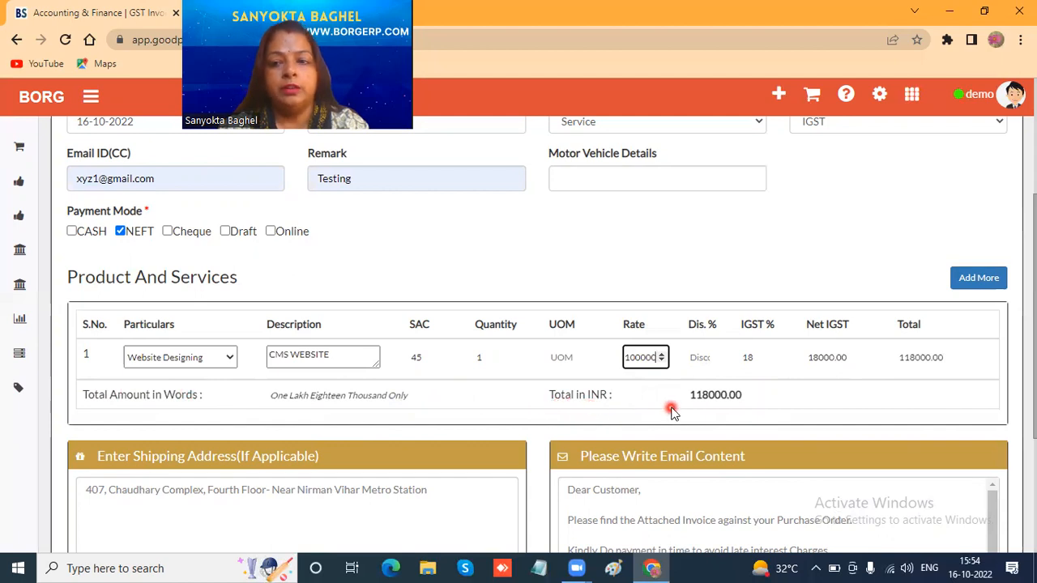
pyautogui.scroll(-5, 669, 412)
pyautogui.scroll(-2, 669, 395)
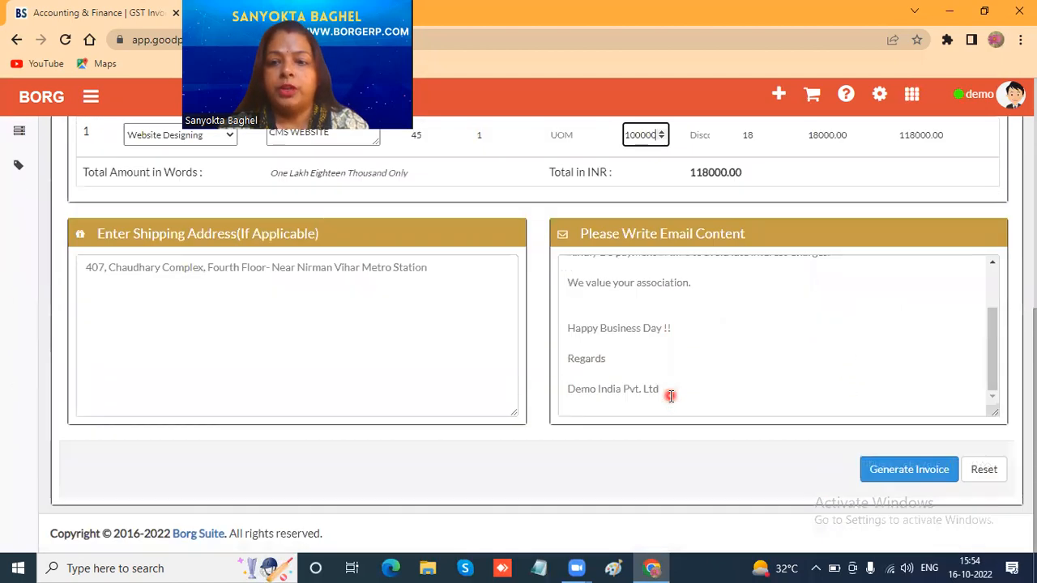
pyautogui.click(890, 478)
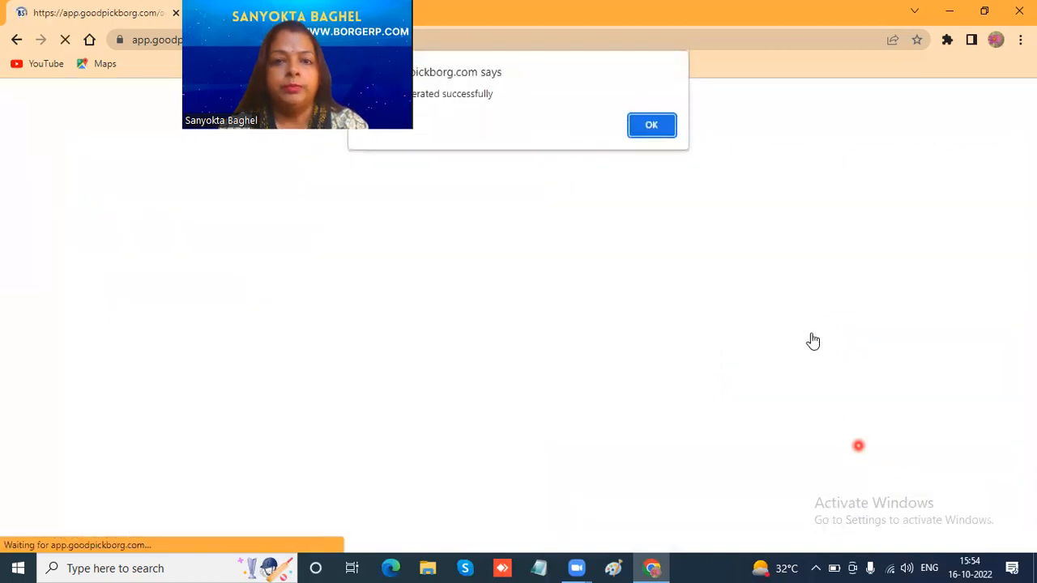
pyautogui.click(653, 126)
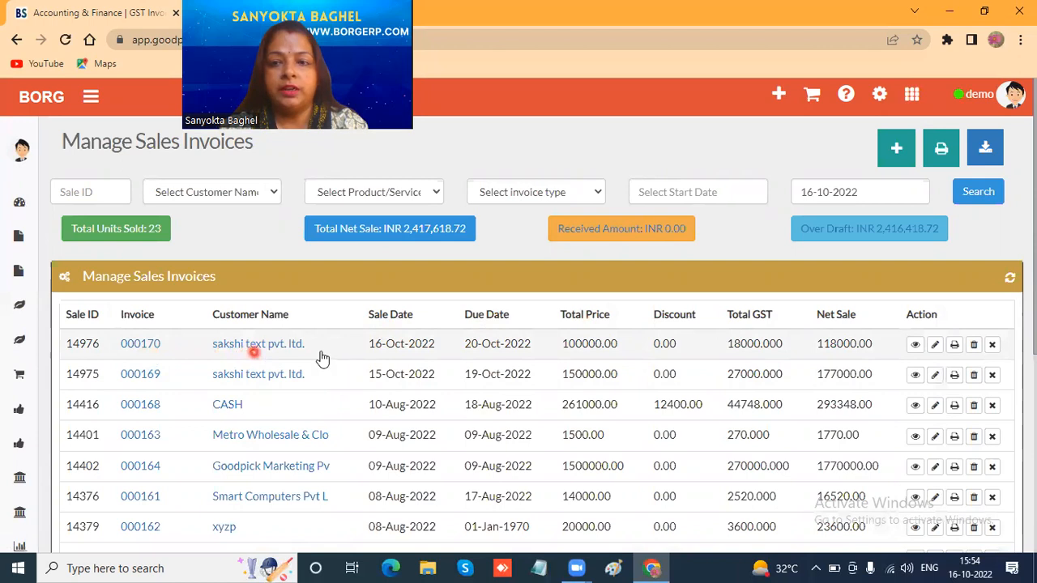
# - Review the product details of the 16-Oct-2022 sakshi text pvt. ltd. invoice, and look through its edit form without making changes
pyautogui.click(917, 347)
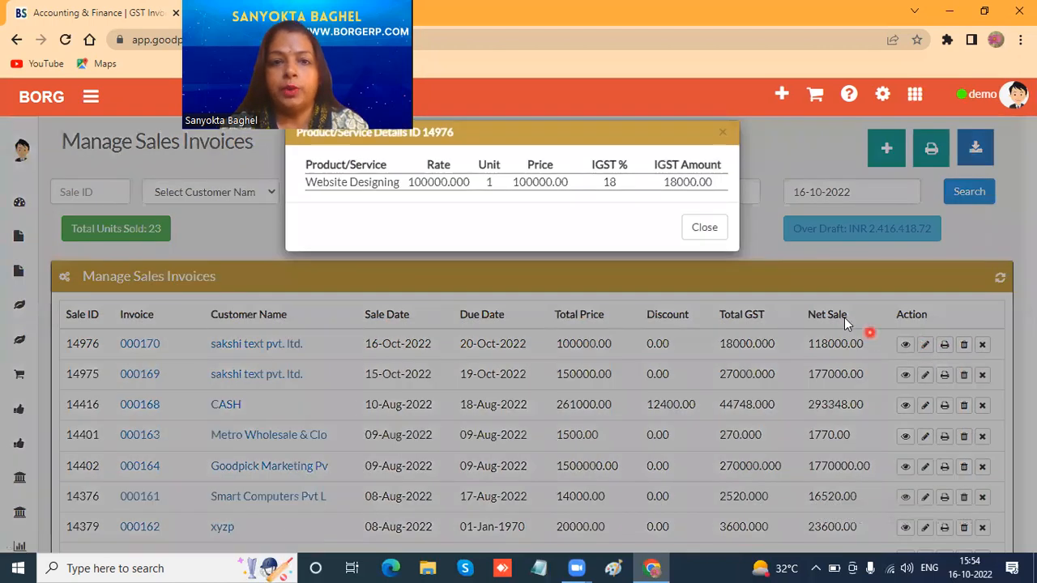
pyautogui.click(709, 228)
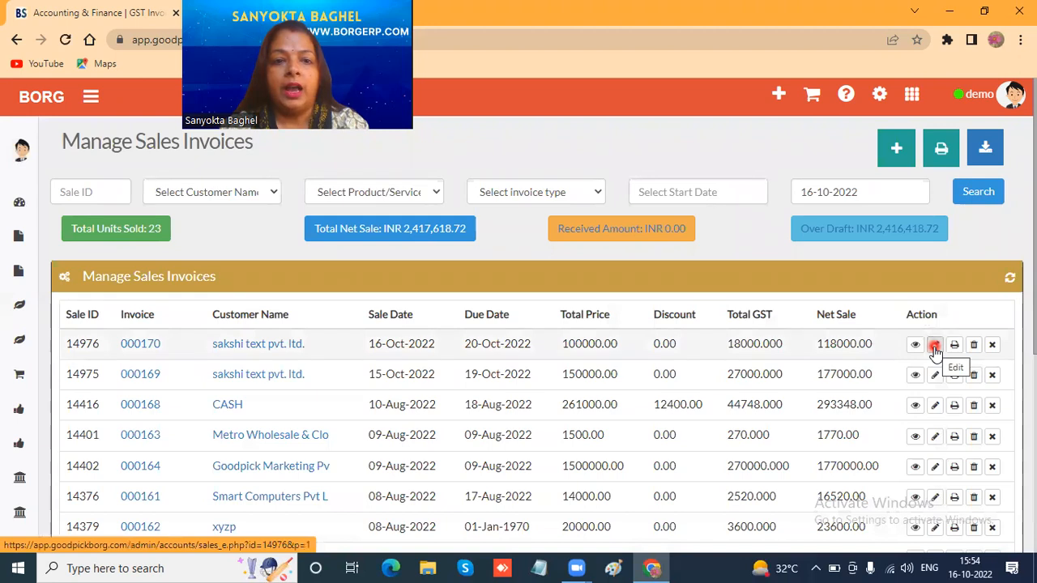
pyautogui.click(935, 347)
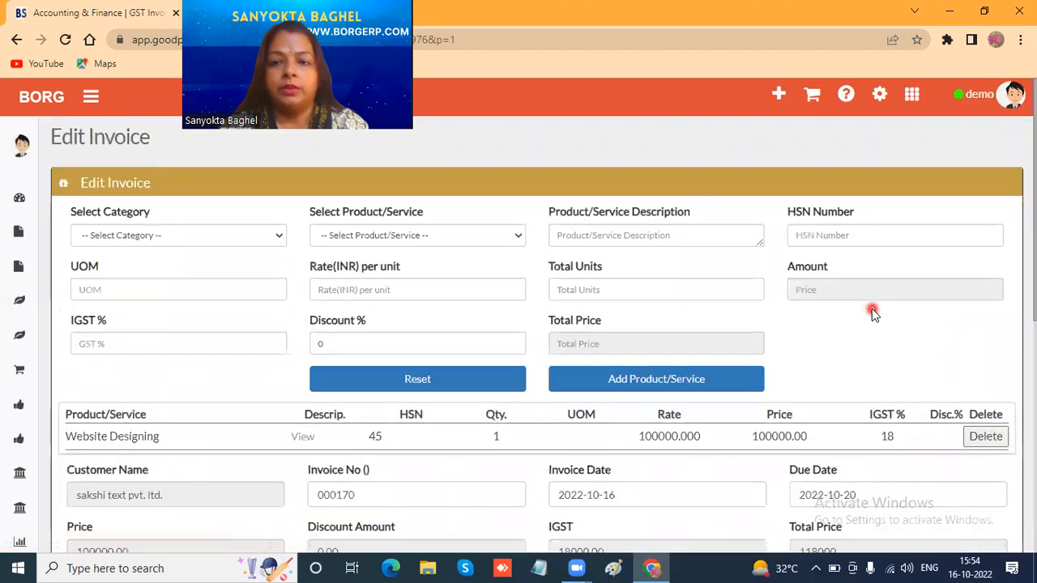
pyautogui.scroll(-3, 872, 312)
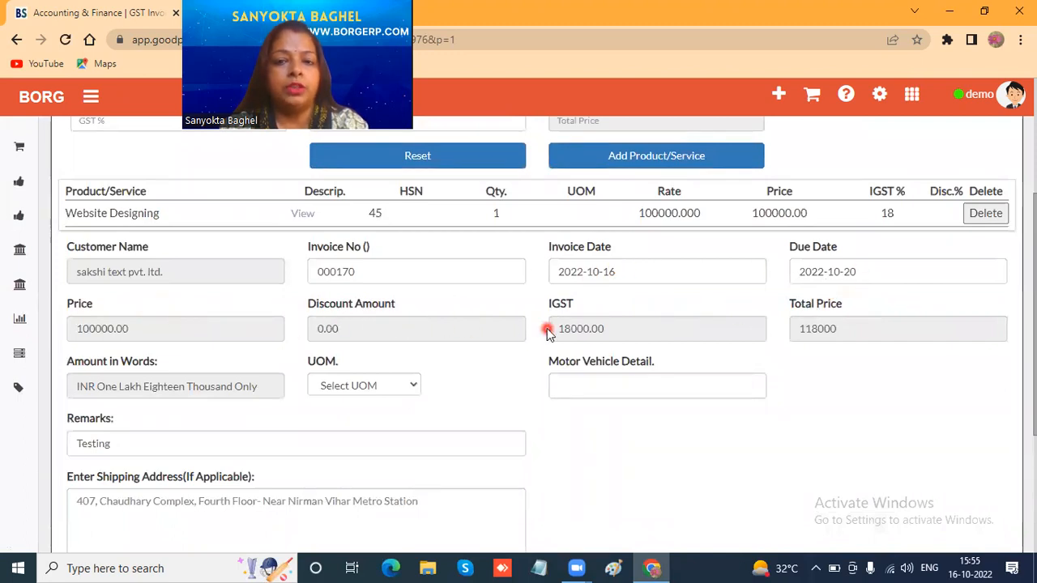
pyautogui.scroll(3, 549, 324)
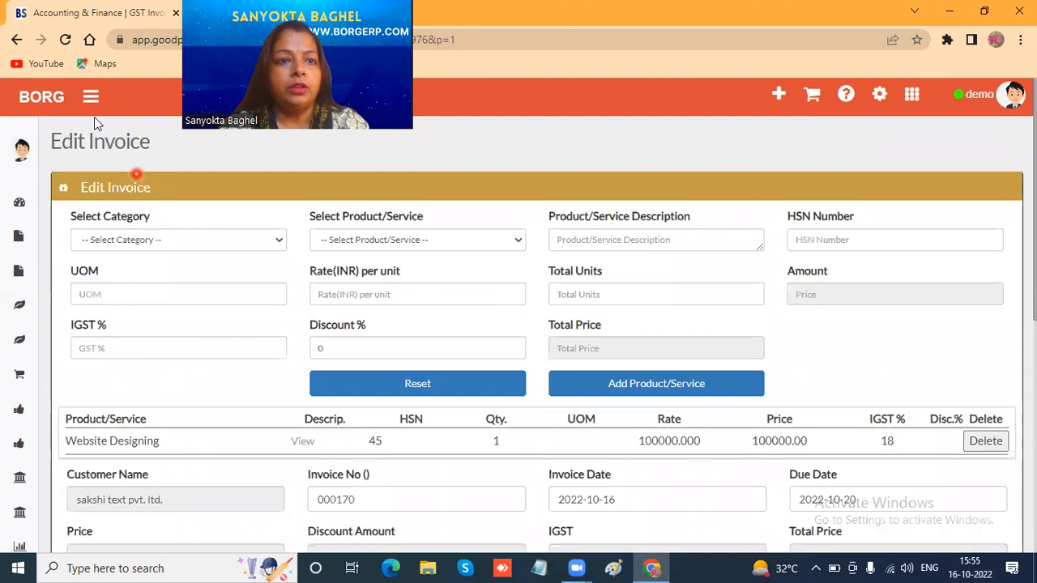
pyautogui.click(16, 41)
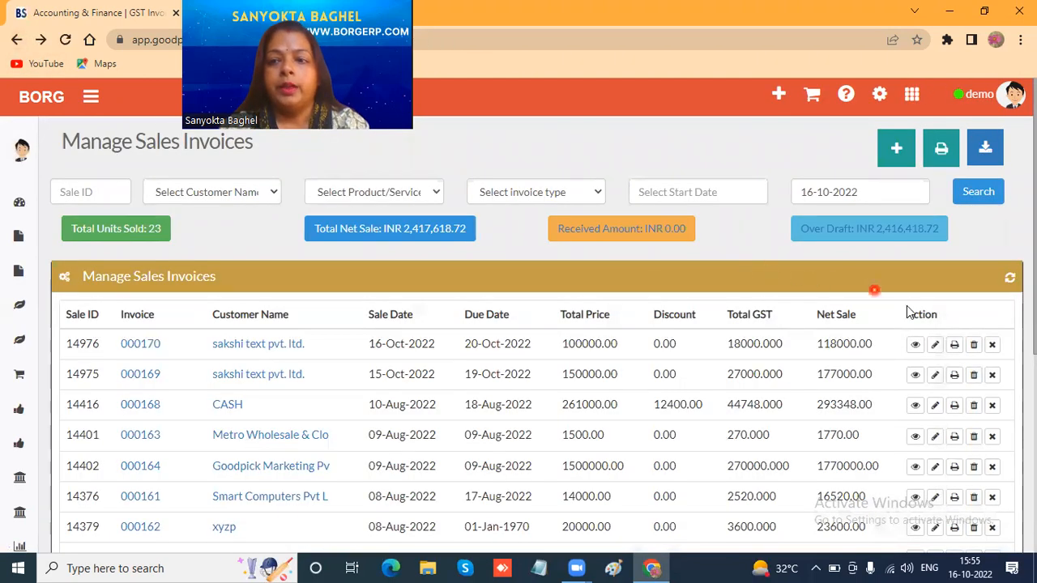
# - Examine the printable tax invoice for the 16-Oct-2022 sakshi text pvt. ltd. sale, and go back to the sales invoice list
pyautogui.click(953, 346)
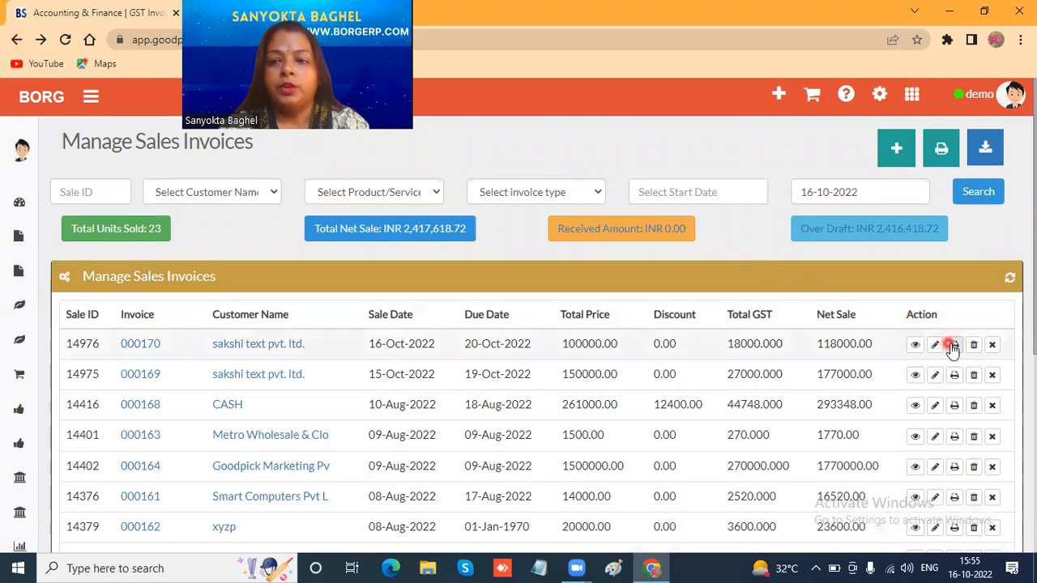
pyautogui.click(956, 347)
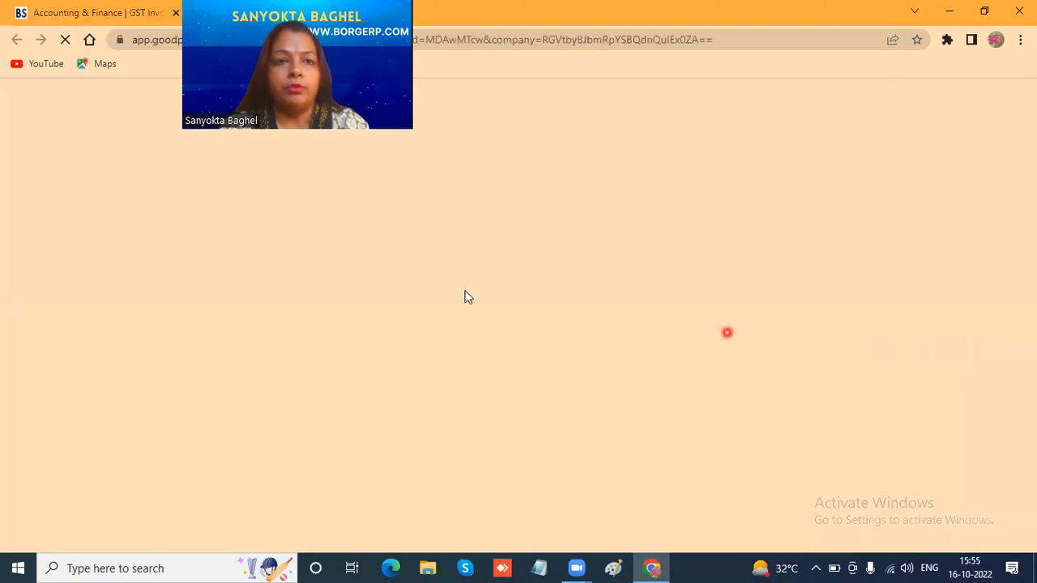
pyautogui.scroll(-5, 751, 308)
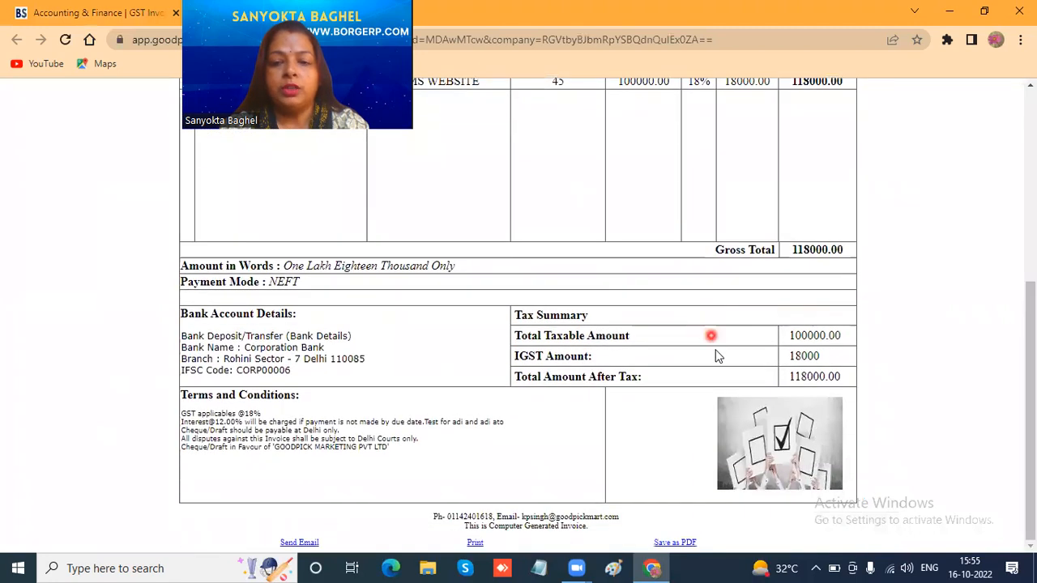
pyautogui.scroll(5, 780, 368)
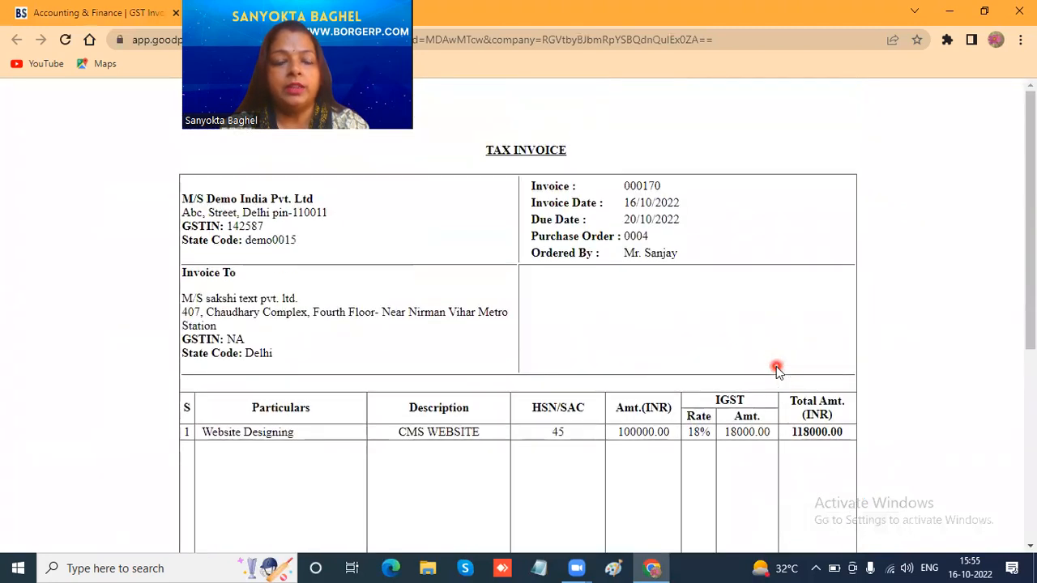
pyautogui.click(69, 16)
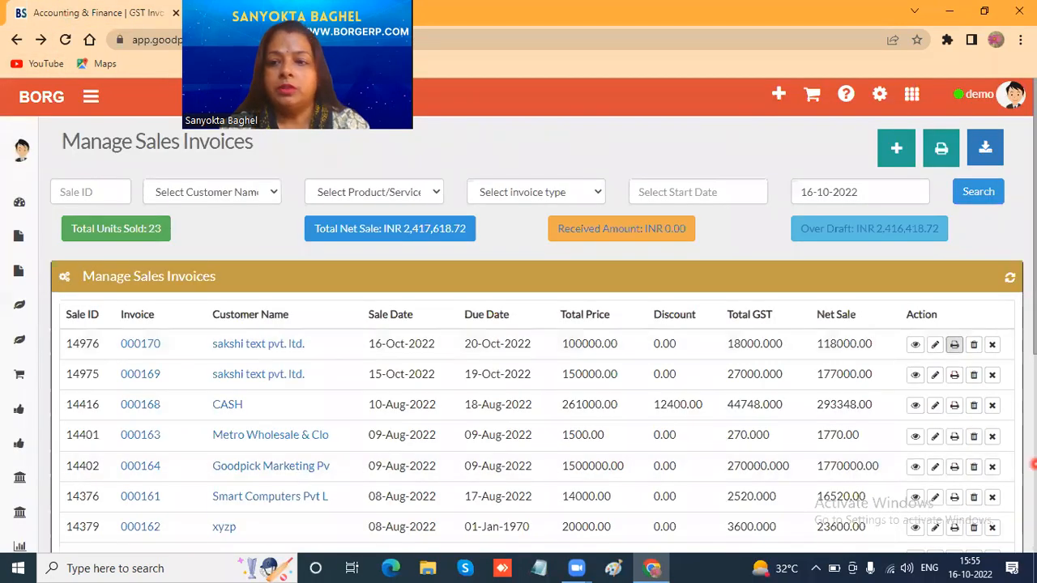
# - Request deletion of the 16-Oct-2022 sakshi text pvt. ltd. invoice and cancel it at the confirmation
pyautogui.click(974, 346)
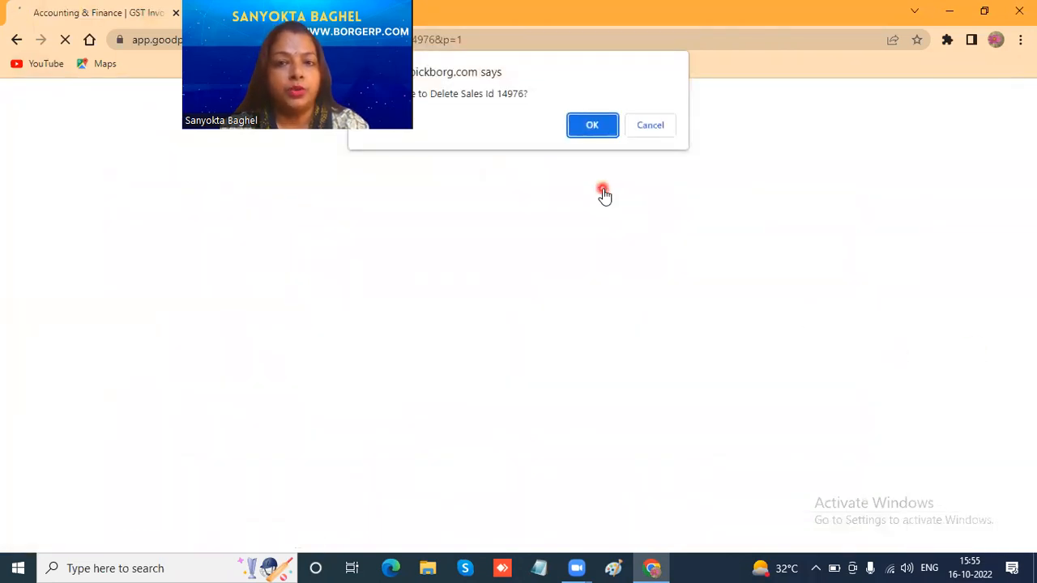
pyautogui.click(652, 125)
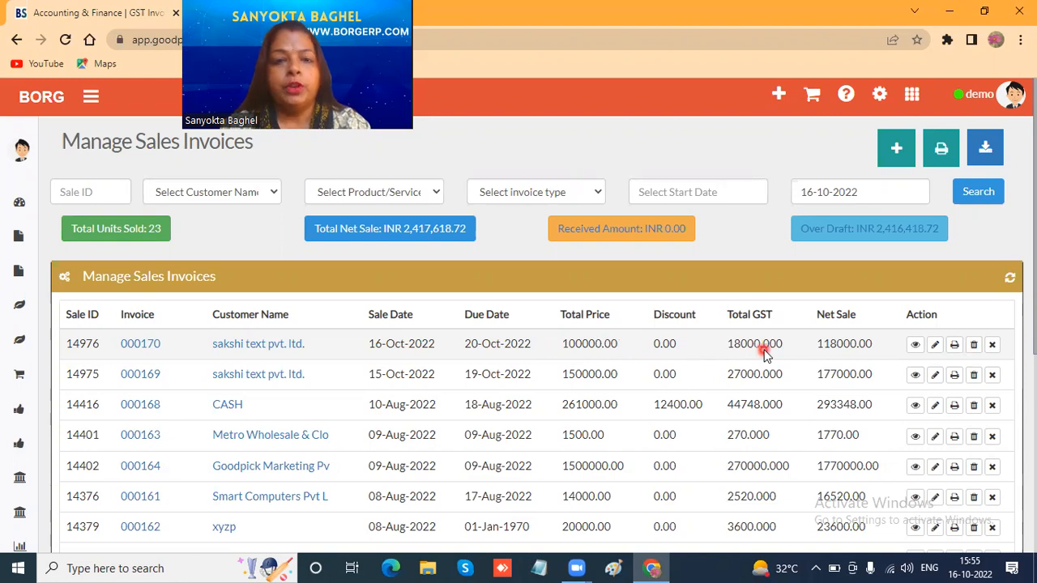
# - Open the 16-Oct-2022 sakshi text pvt. ltd. invoice for editing and look over its current details
pyautogui.click(937, 348)
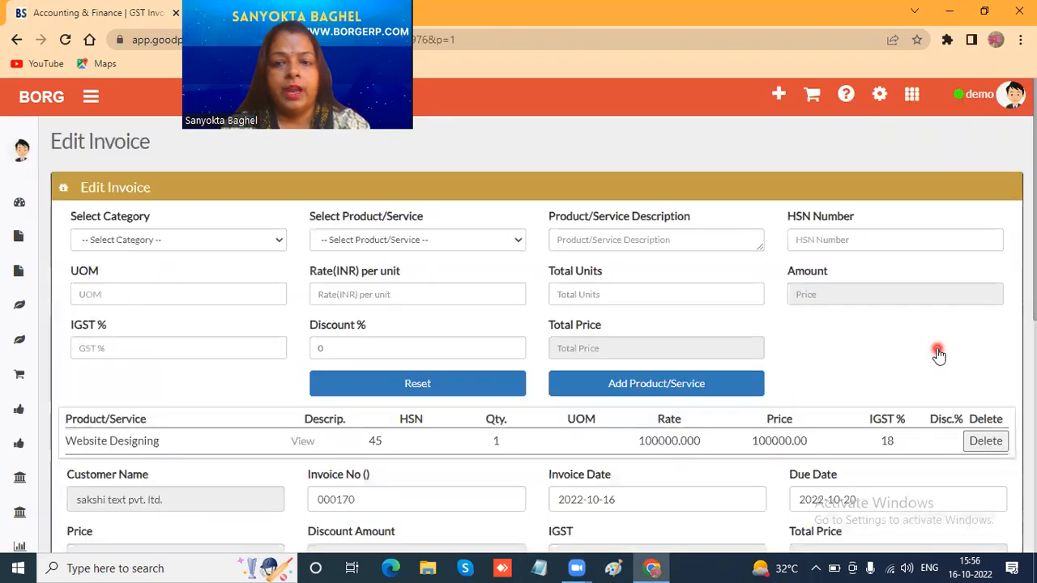
pyautogui.scroll(-3, 805, 344)
pyautogui.scroll(-2, 703, 344)
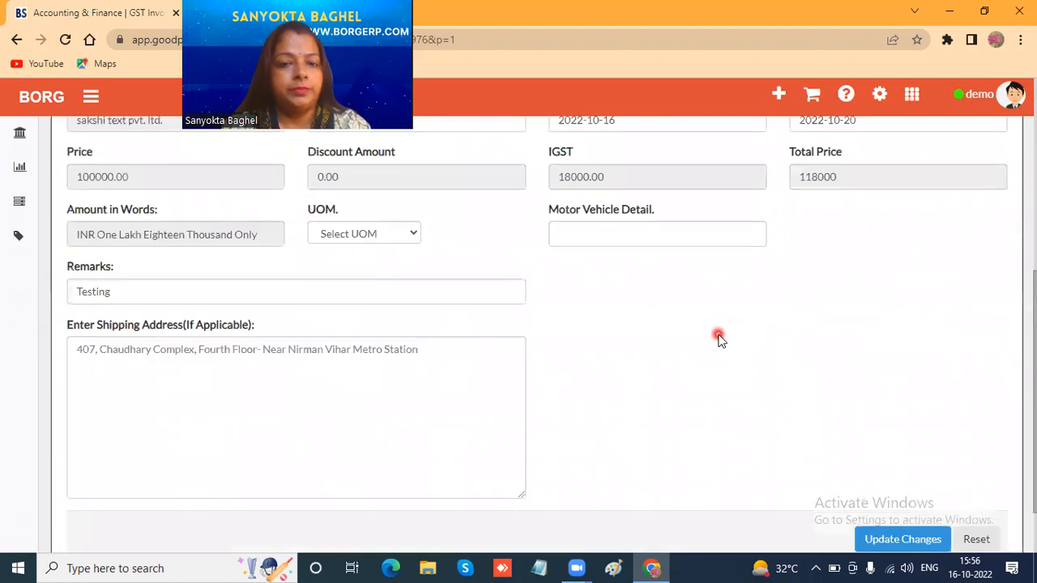
pyautogui.scroll(3, 718, 338)
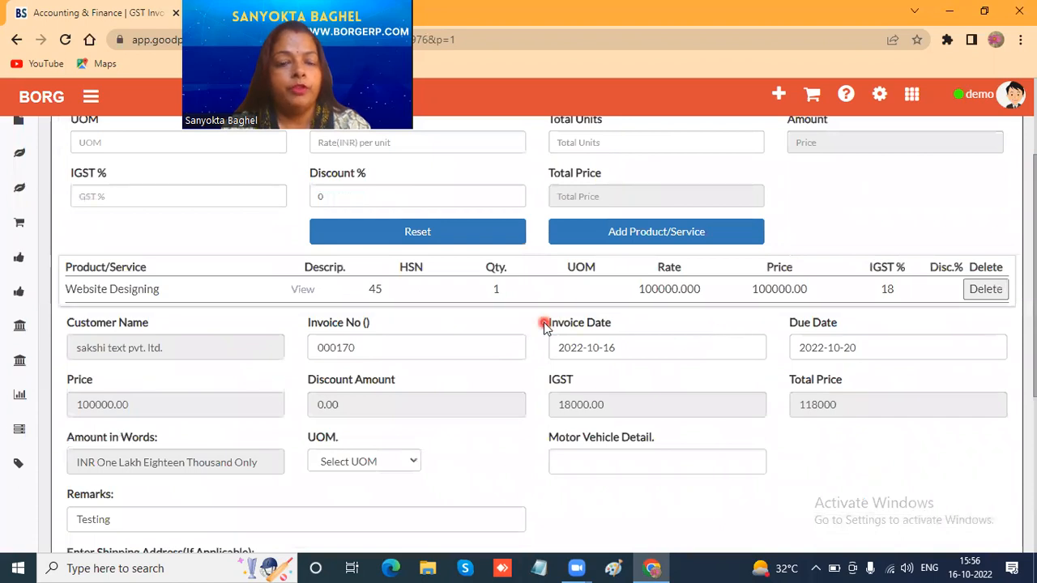
pyautogui.scroll(2, 545, 326)
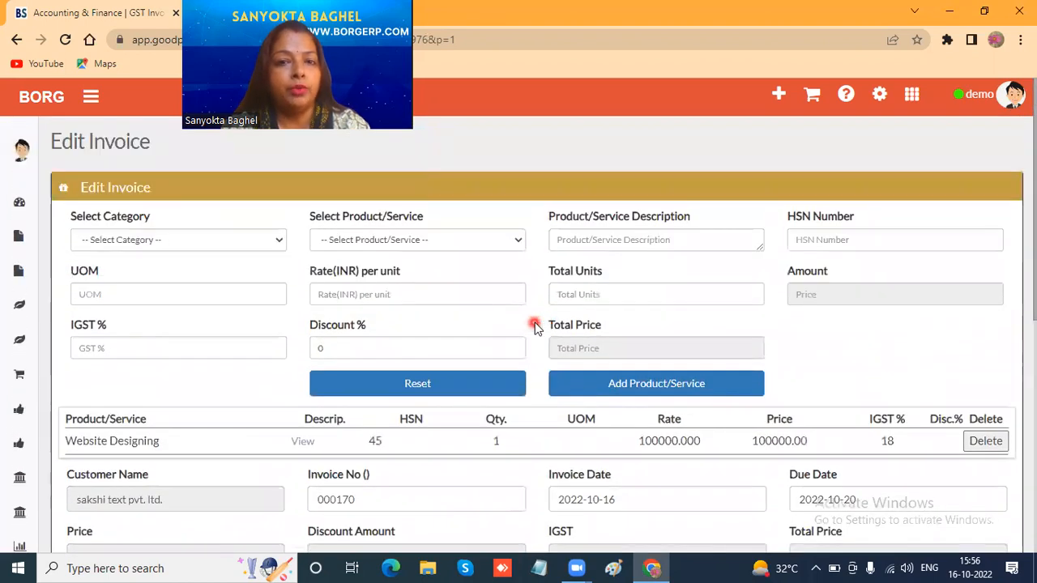
# - Choose EXPORT1 from the EXPORT APPLICATION category as an additional product, described as qwerty
pyautogui.click(166, 240)
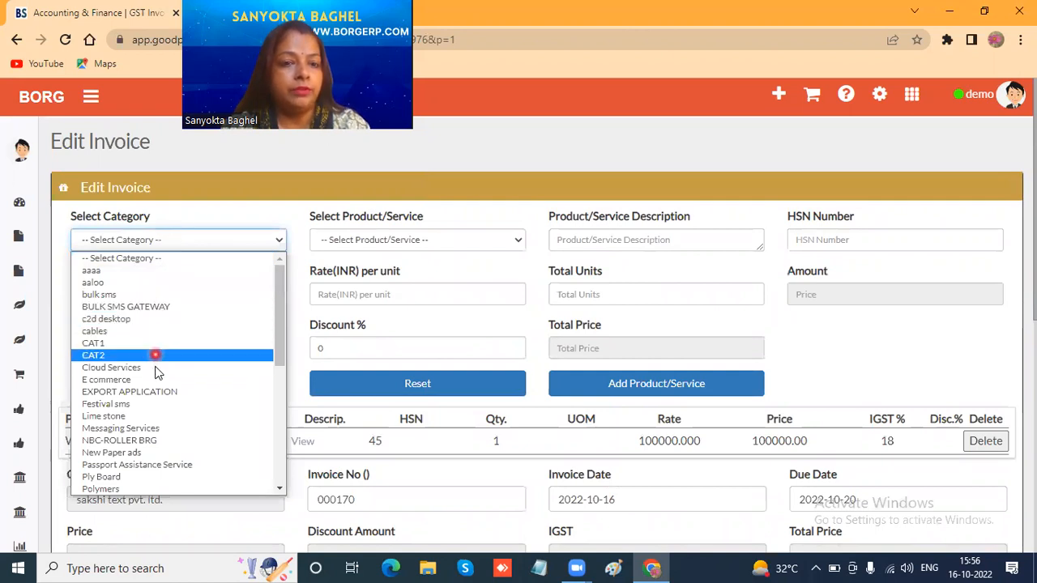
pyautogui.click(157, 393)
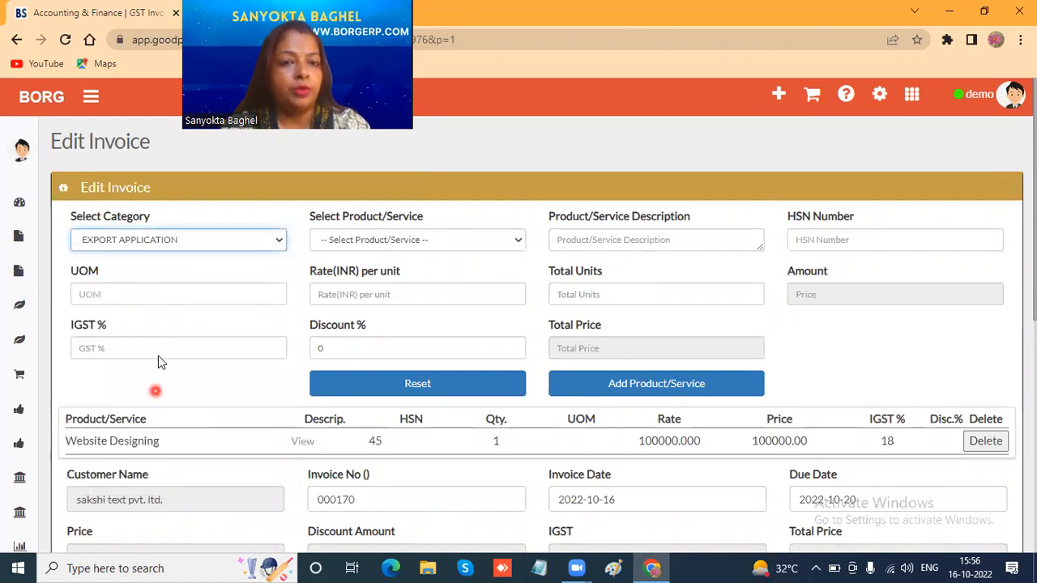
pyautogui.click(399, 241)
pyautogui.click(387, 271)
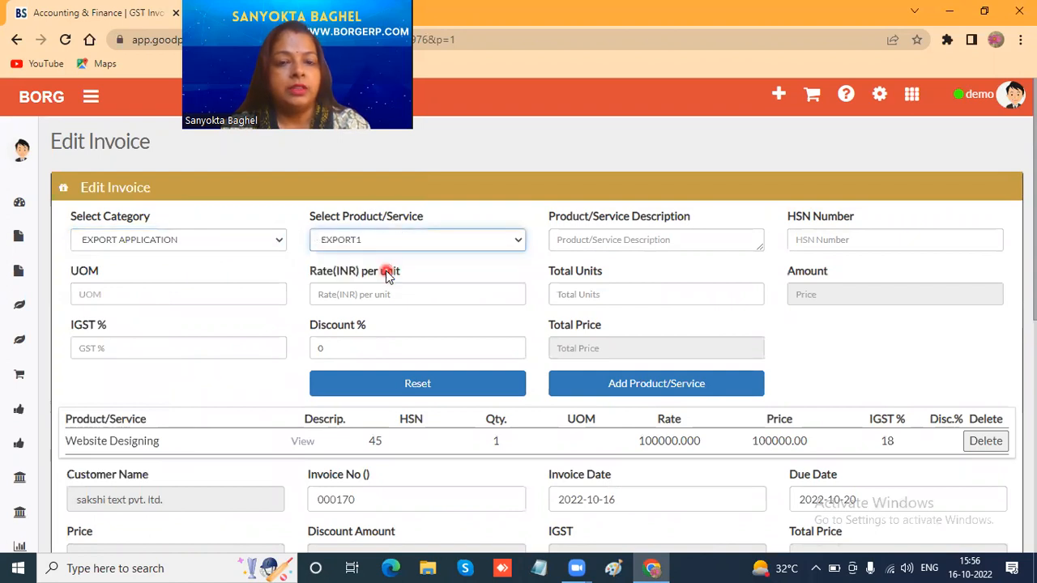
pyautogui.click(609, 239)
pyautogui.write('qwerty')
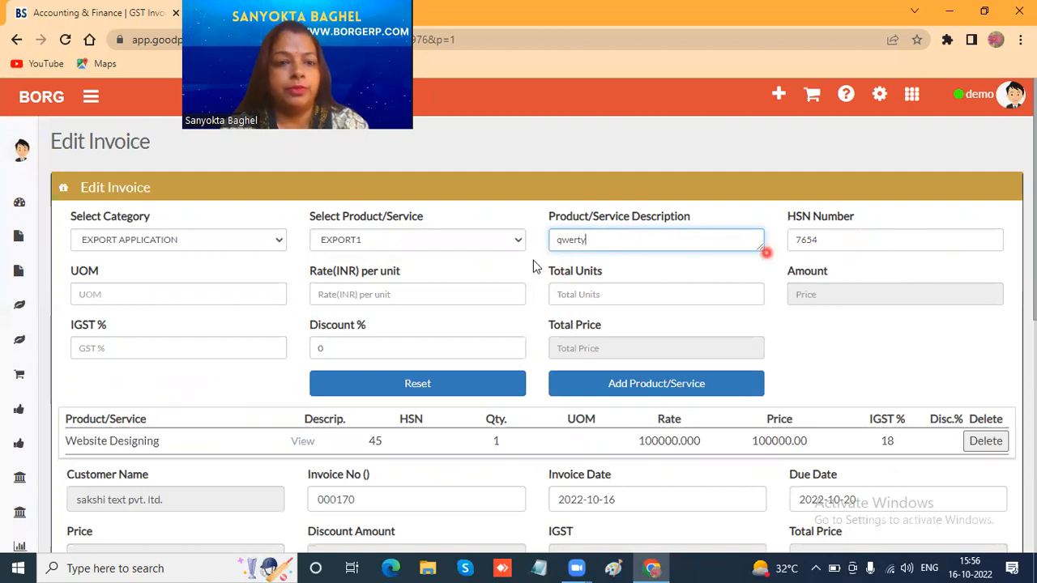
# - Leave the EXPORT1 product's UOM blank and set its rate to 100000, total units to 1 and IGST to 18%
pyautogui.click(147, 299)
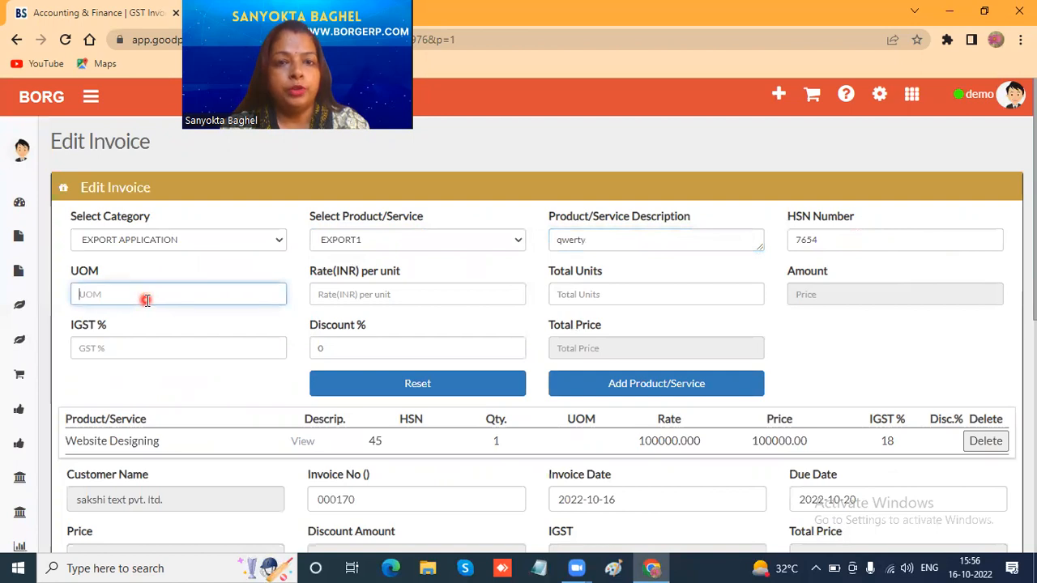
pyautogui.click(334, 295)
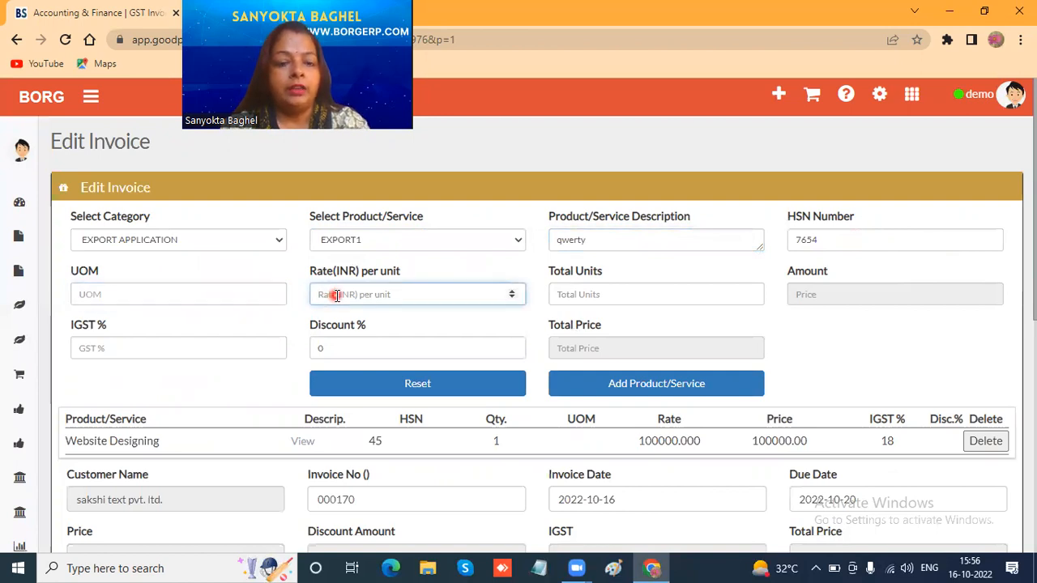
pyautogui.write('100000')
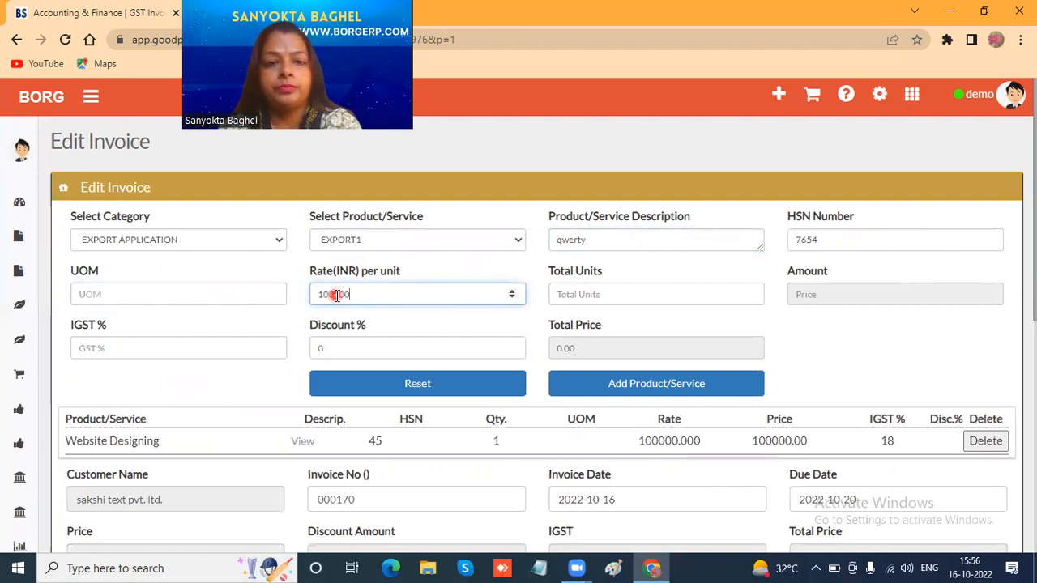
pyautogui.click(570, 289)
pyautogui.write('1')
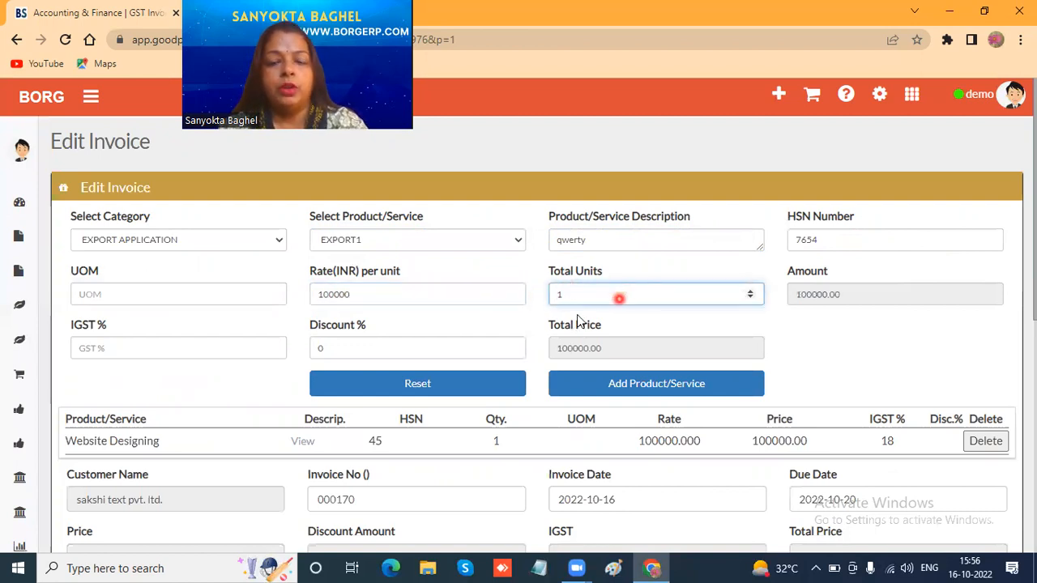
pyautogui.click(181, 350)
pyautogui.write('18')
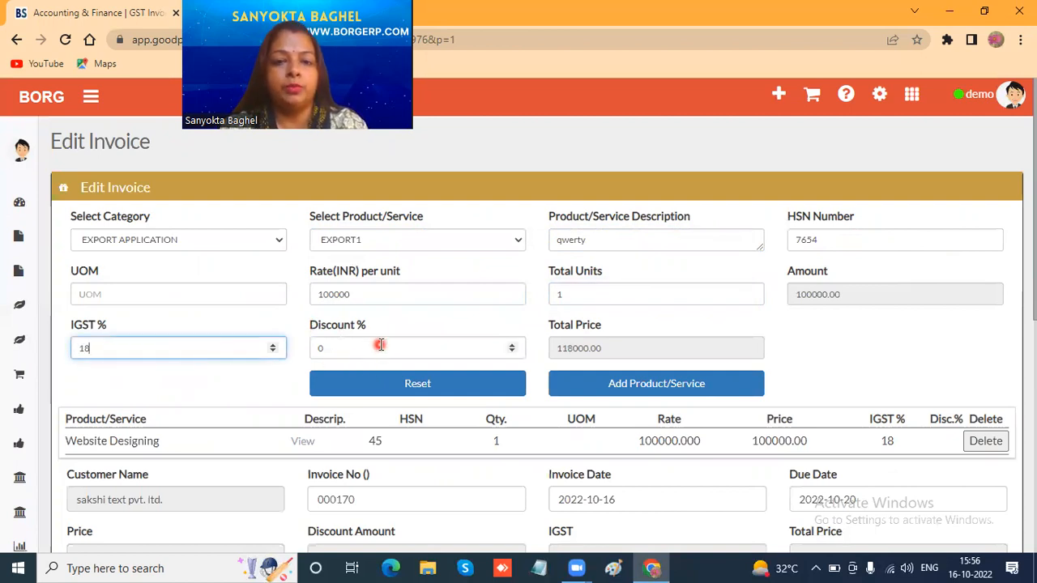
# - Add the completed EXPORT1 product line to the invoice and acknowledge the confirmation message
pyautogui.click(613, 388)
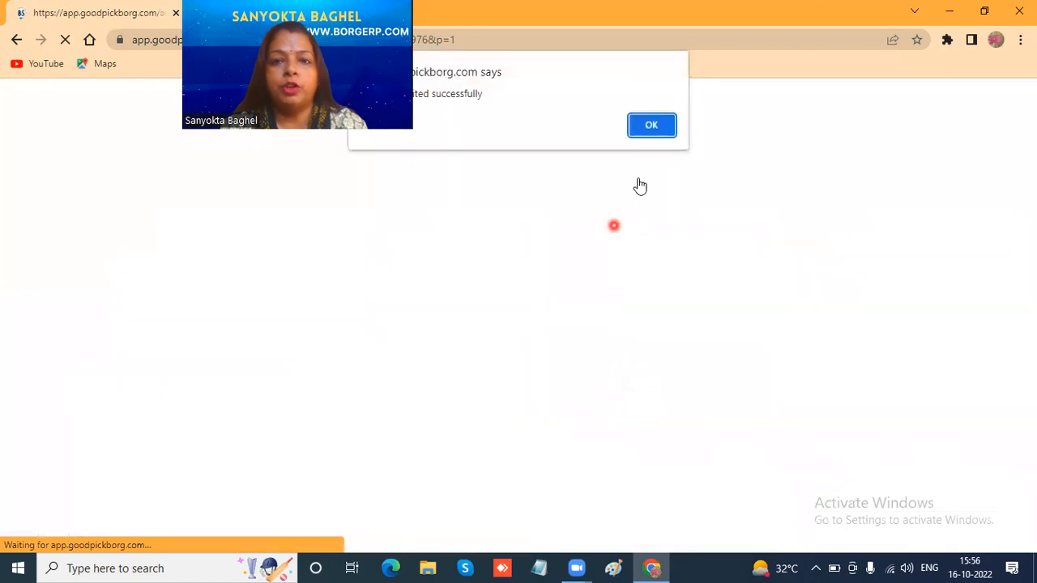
pyautogui.click(652, 128)
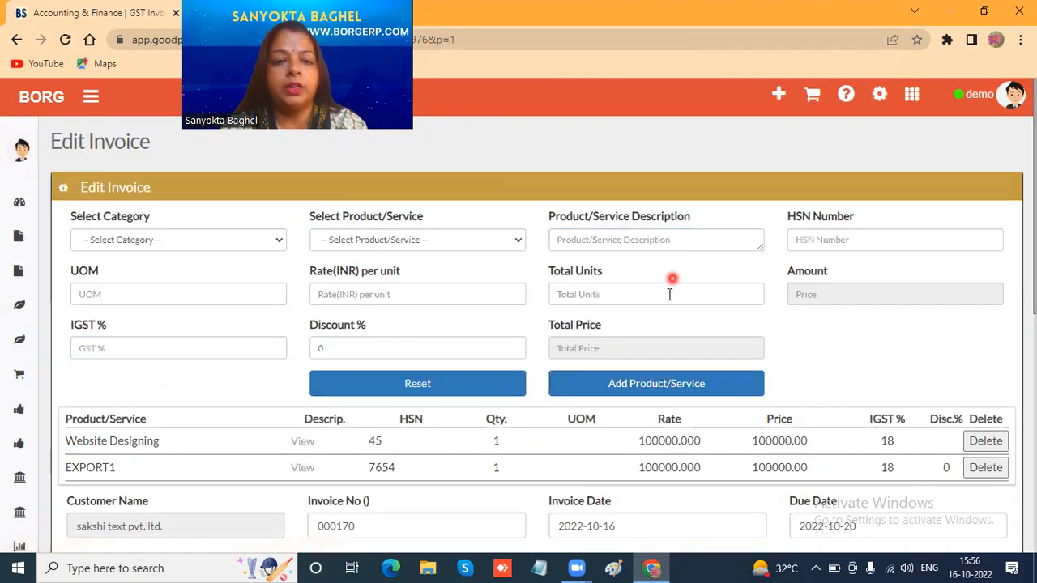
# - Review the edited invoice's product lines, totals, remarks and shipping address, then save the changes and dismiss the message
pyautogui.scroll(-2, 667, 304)
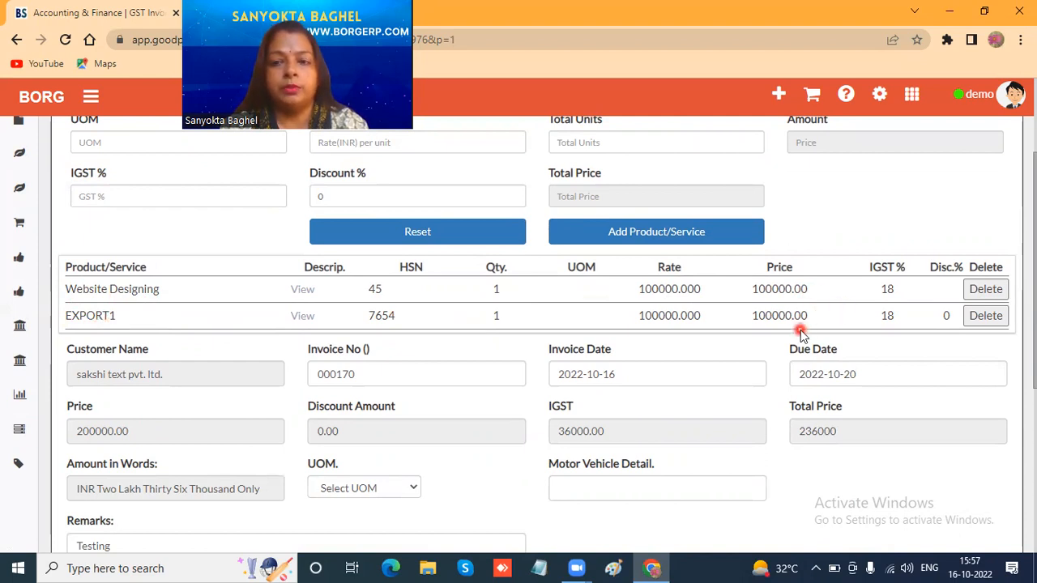
pyautogui.scroll(-3, 802, 300)
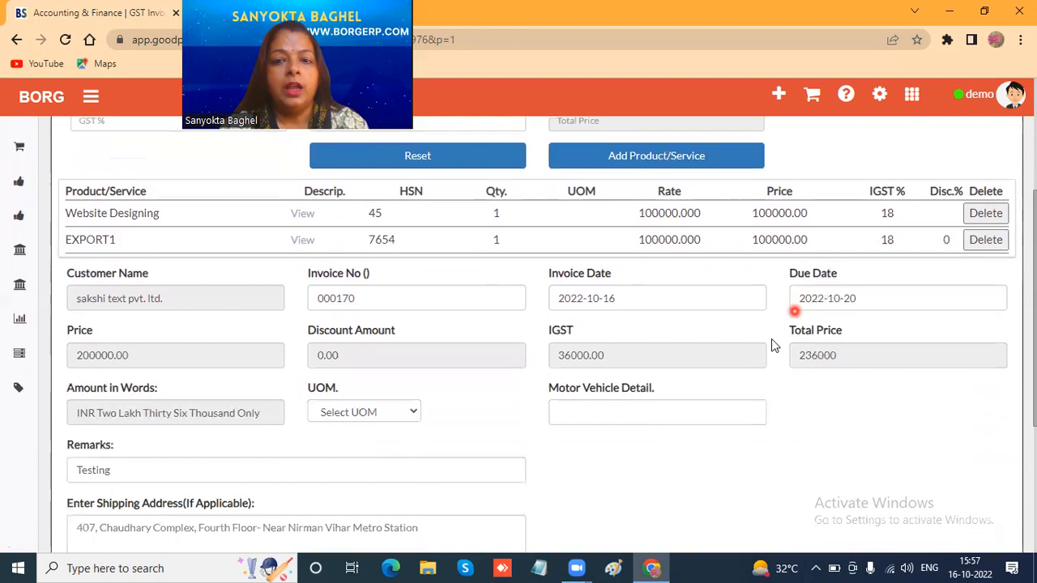
pyautogui.scroll(1, 727, 355)
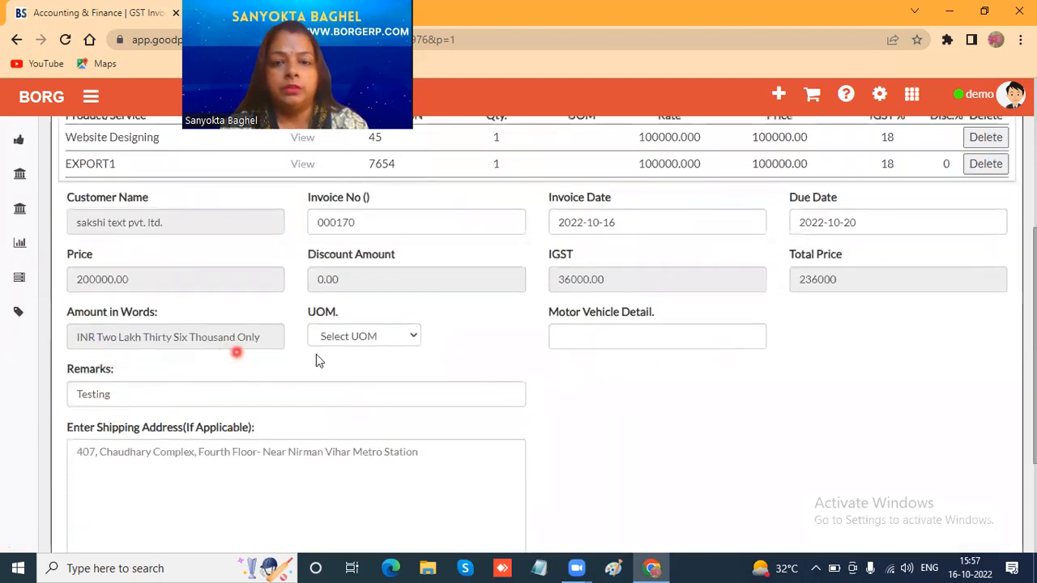
pyautogui.scroll(-2, 316, 359)
pyautogui.scroll(2, 401, 340)
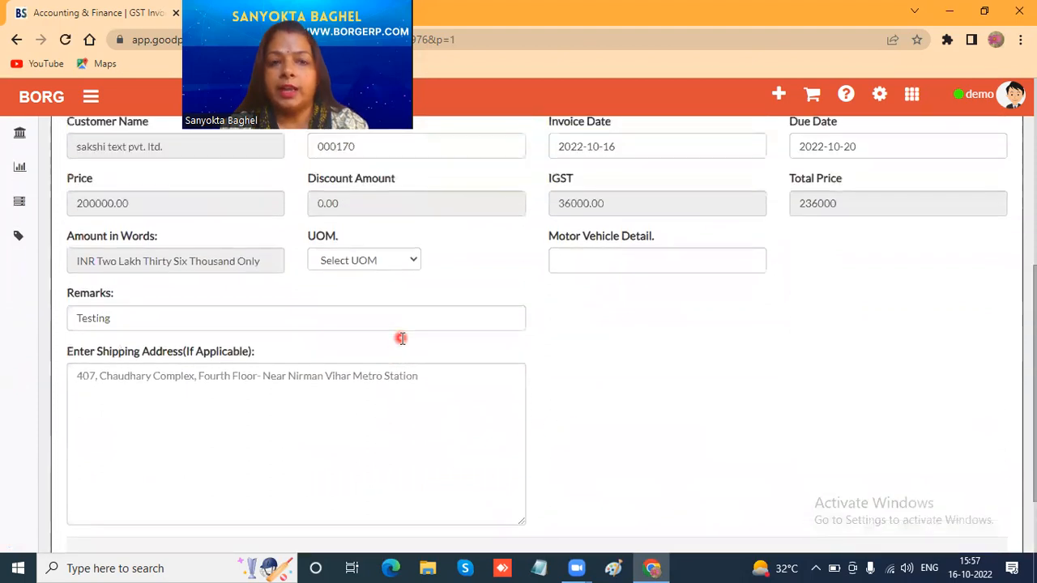
pyautogui.scroll(-2, 401, 340)
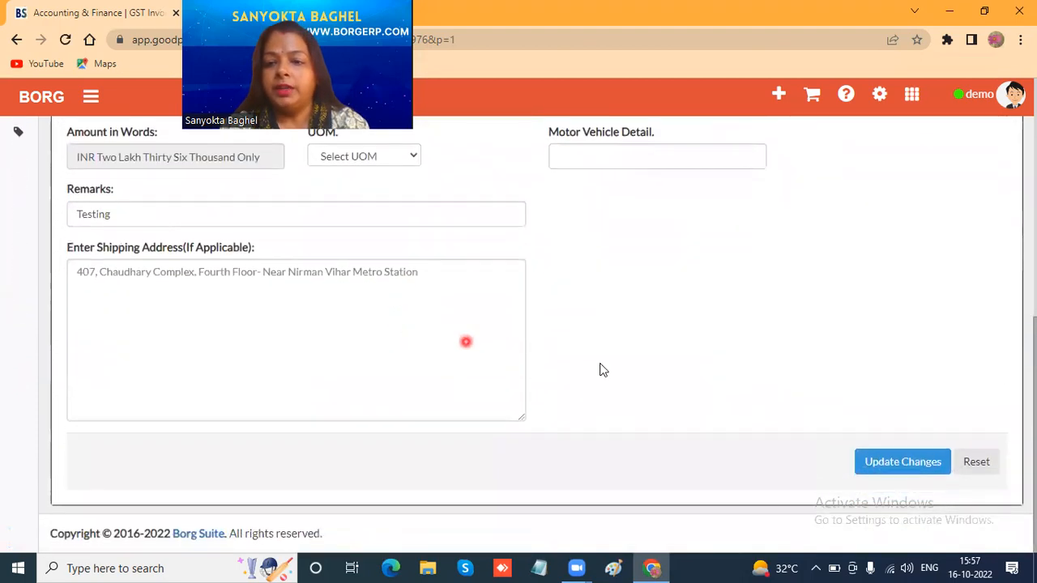
pyautogui.click(885, 468)
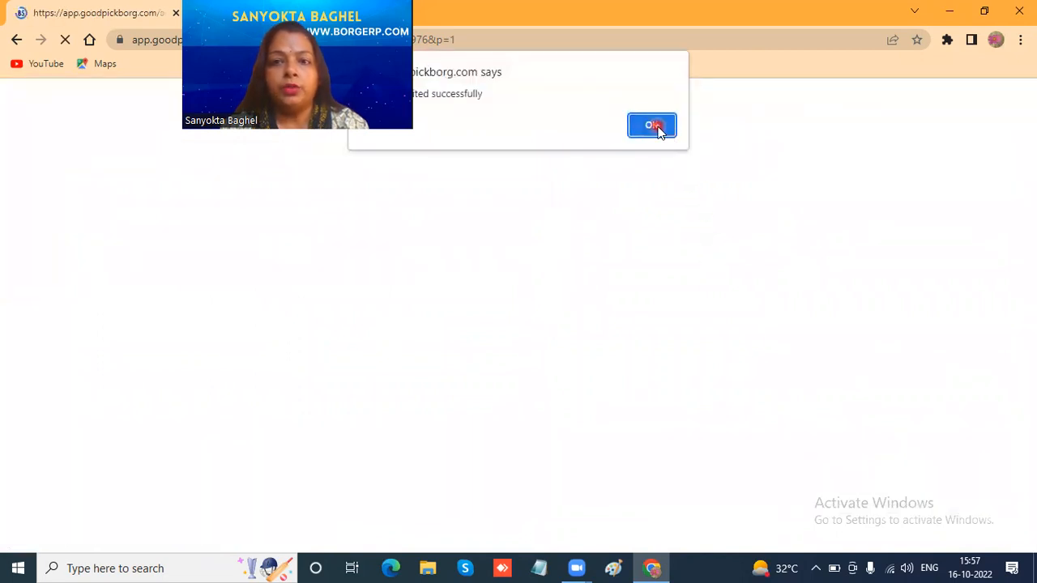
pyautogui.click(653, 125)
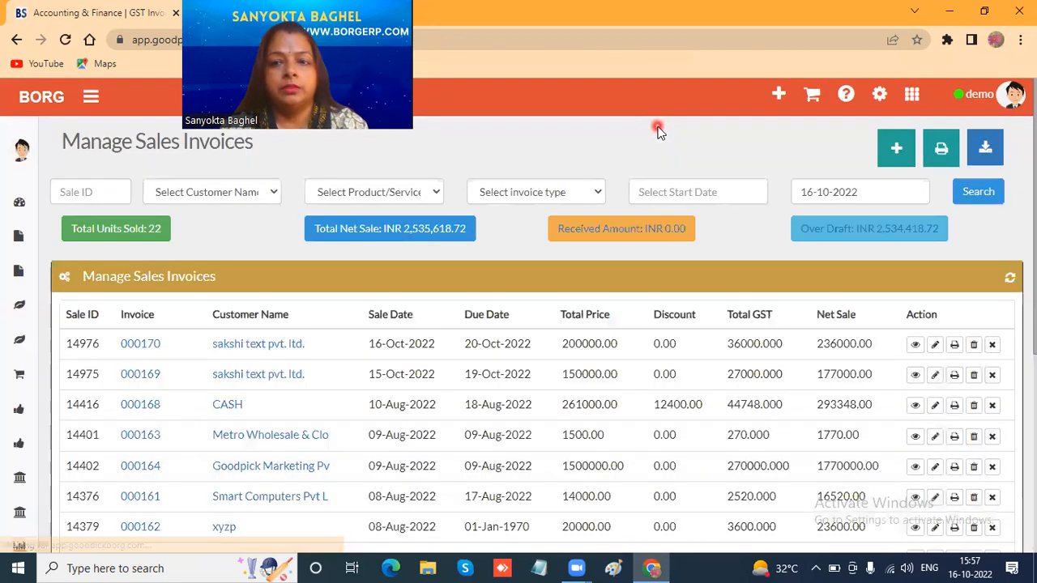